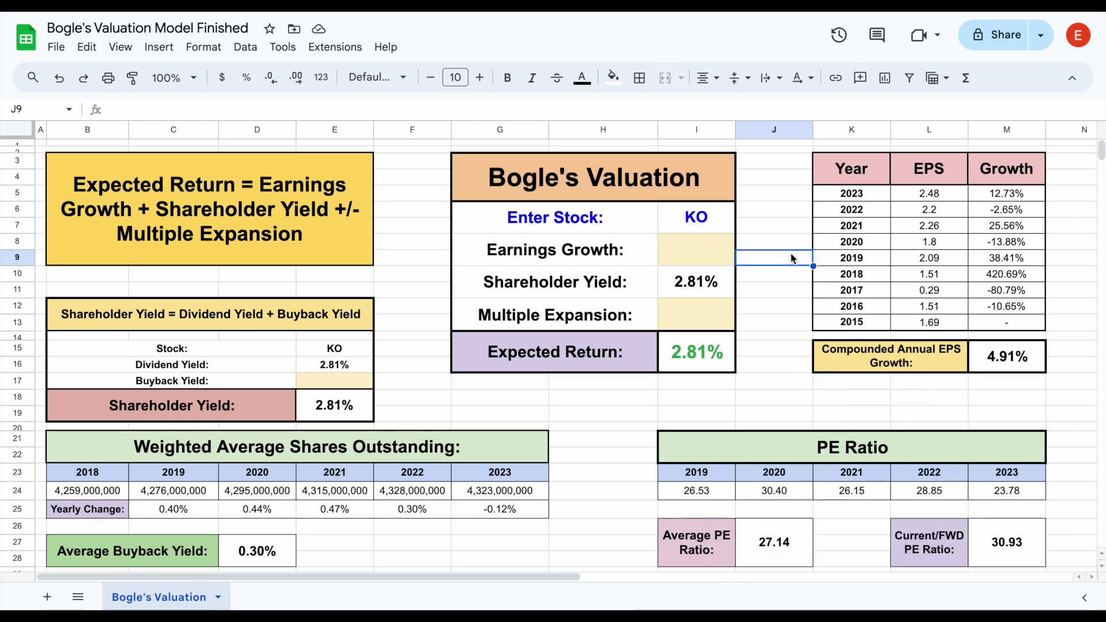
Step: Examine the Bogle's Valuation heading, the expected return formula box and the Expected Return row
left_click(710, 197)
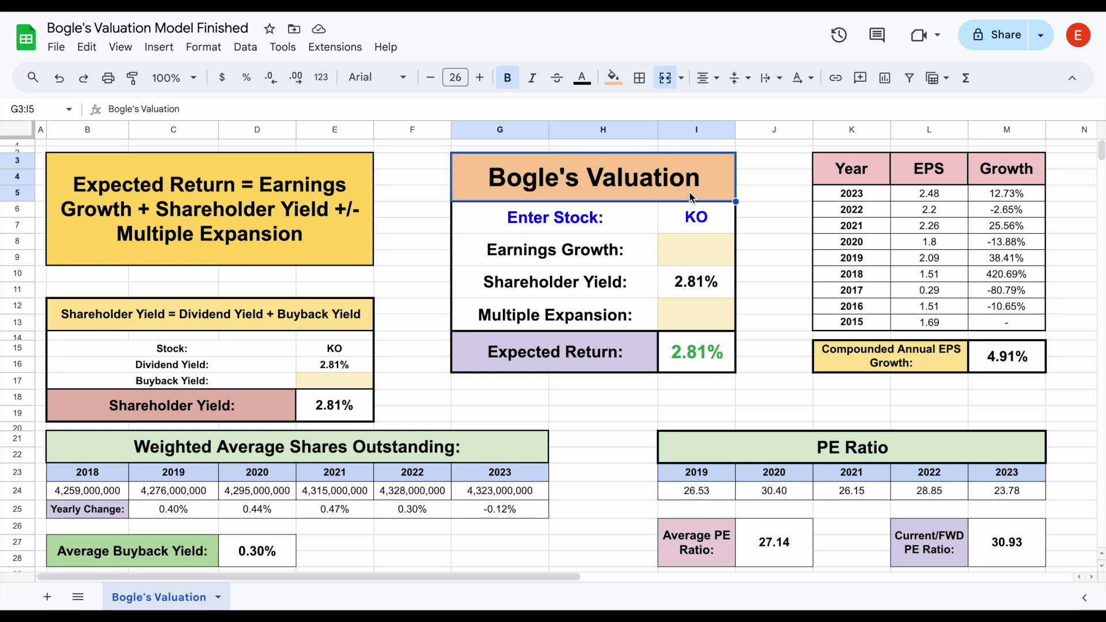
left_click(346, 258)
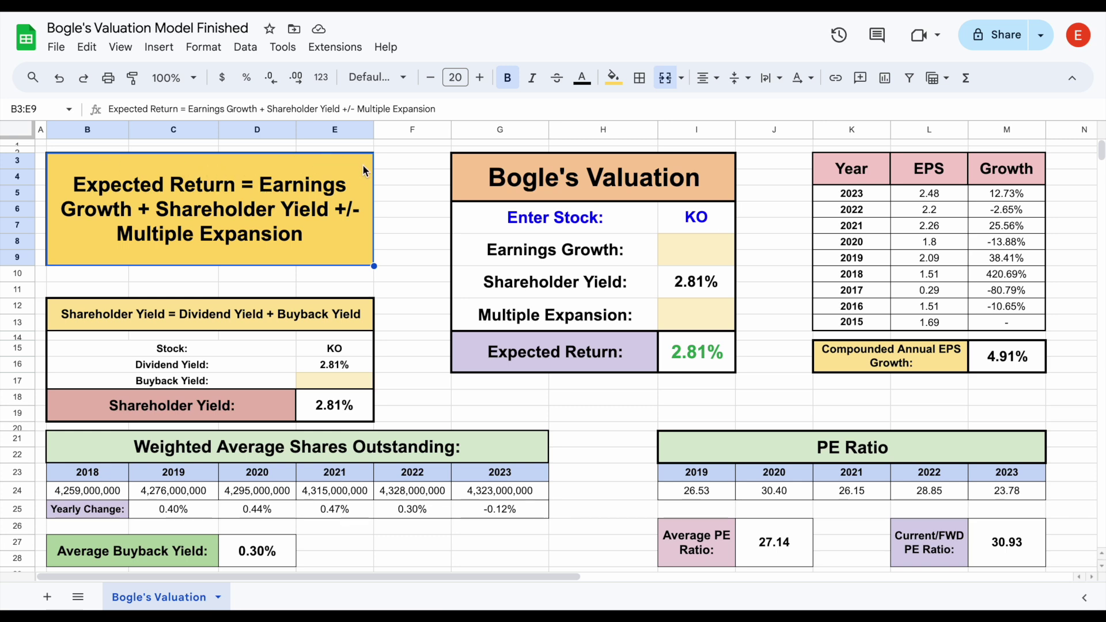
left_click(547, 355)
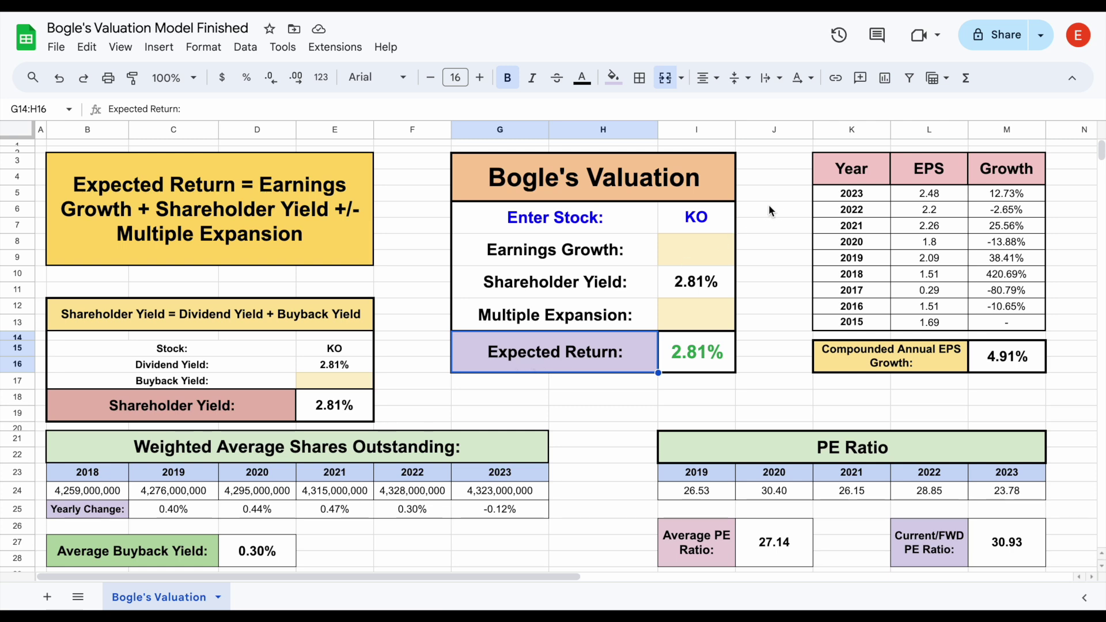
left_click(782, 195)
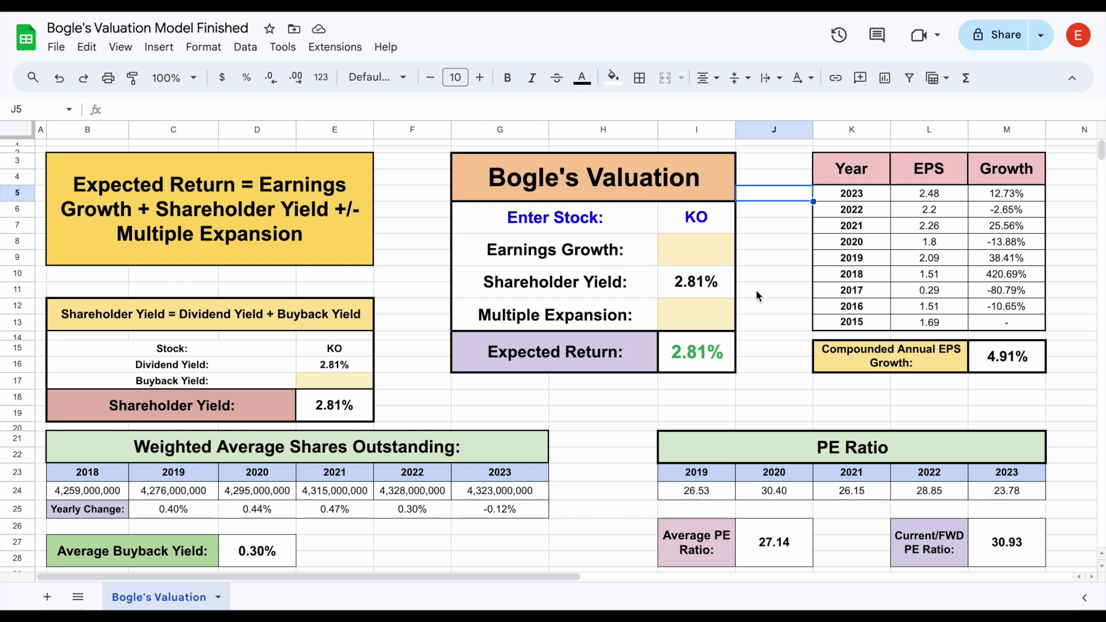
Step: Enter the formula =TICKERDATALIVE("MSFT","Dividend") in cell B36 under the Microsoft Dividend heading
left_click(335, 46)
mouse_move(391, 233)
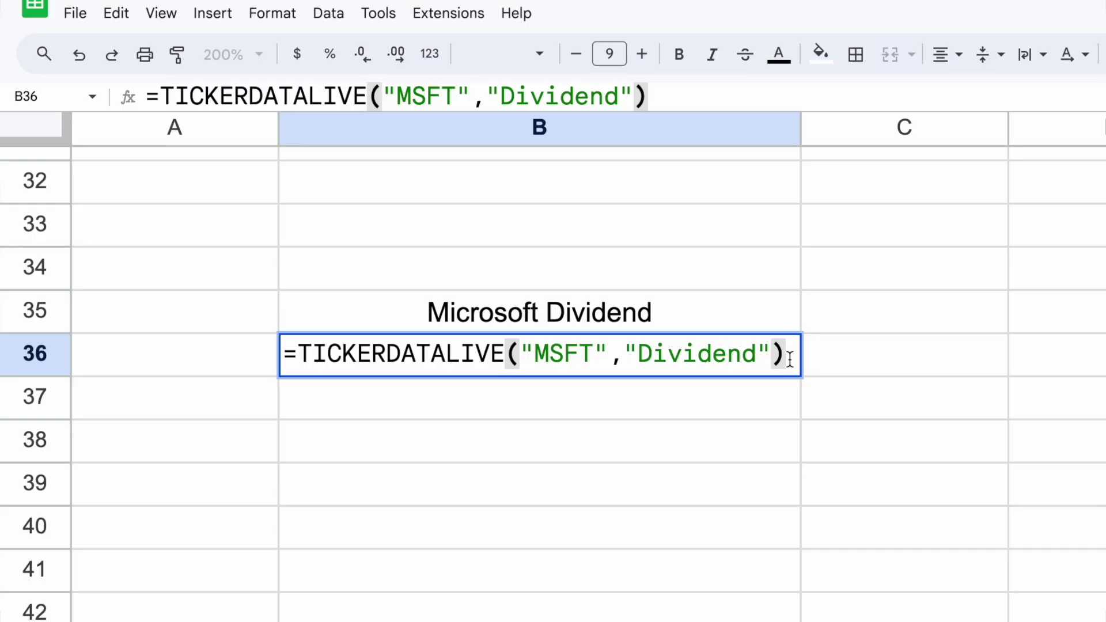
key("Return")
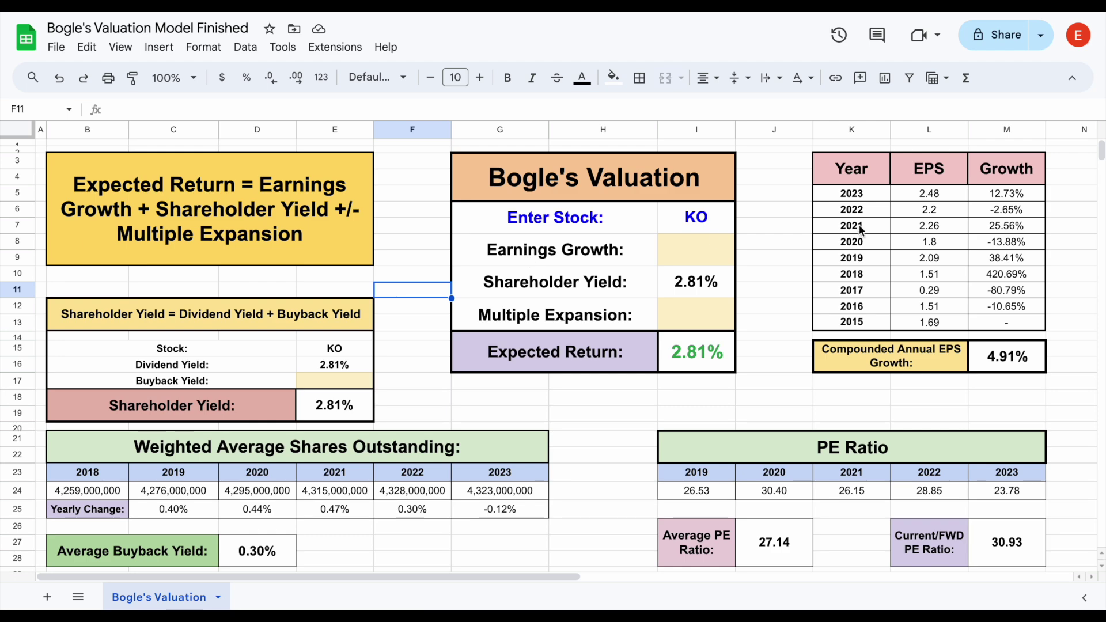
Step: Check the formula behind the 2023 EPS figure and set the stock ticker in the Bogle's Valuation table to AAPL
left_click_drag(867, 195, 1007, 322)
left_click(929, 199)
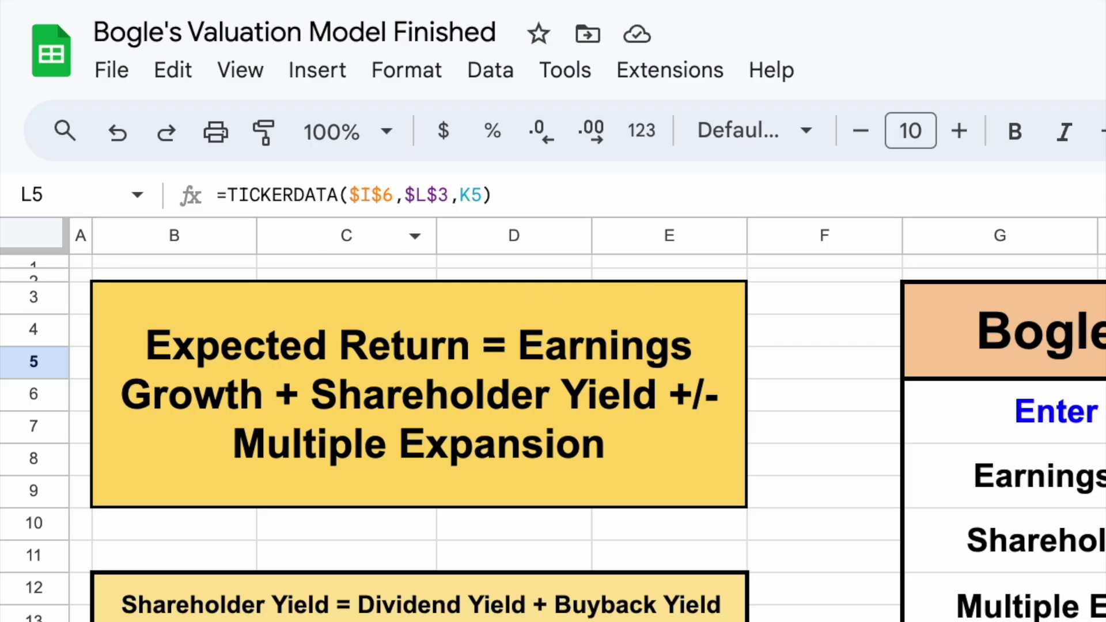
left_click(1105, 434)
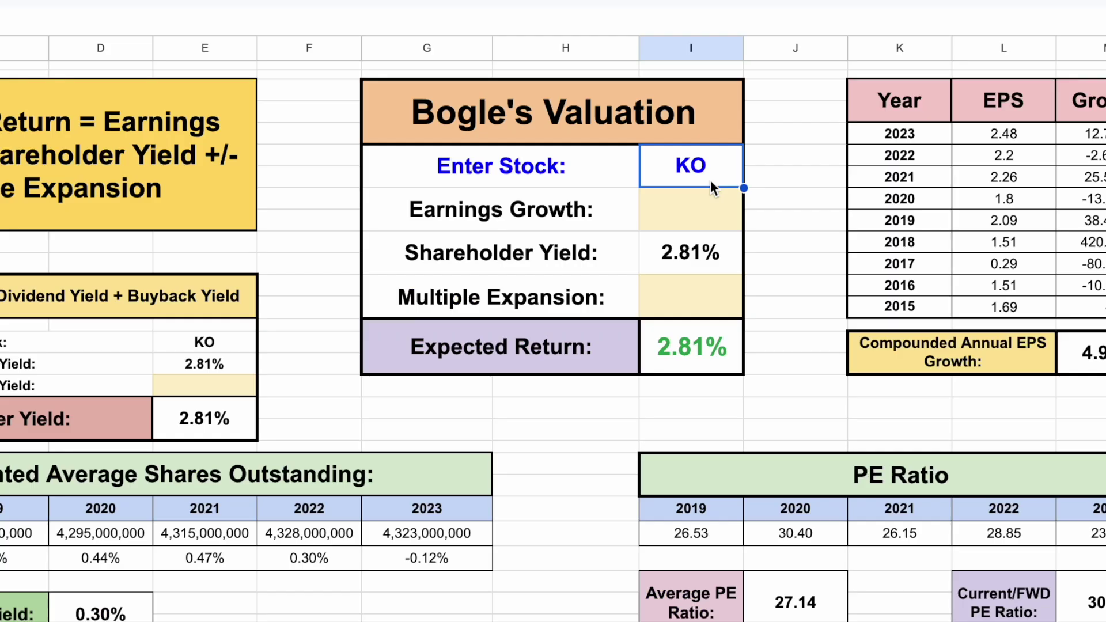
type("AAPL")
key("Return")
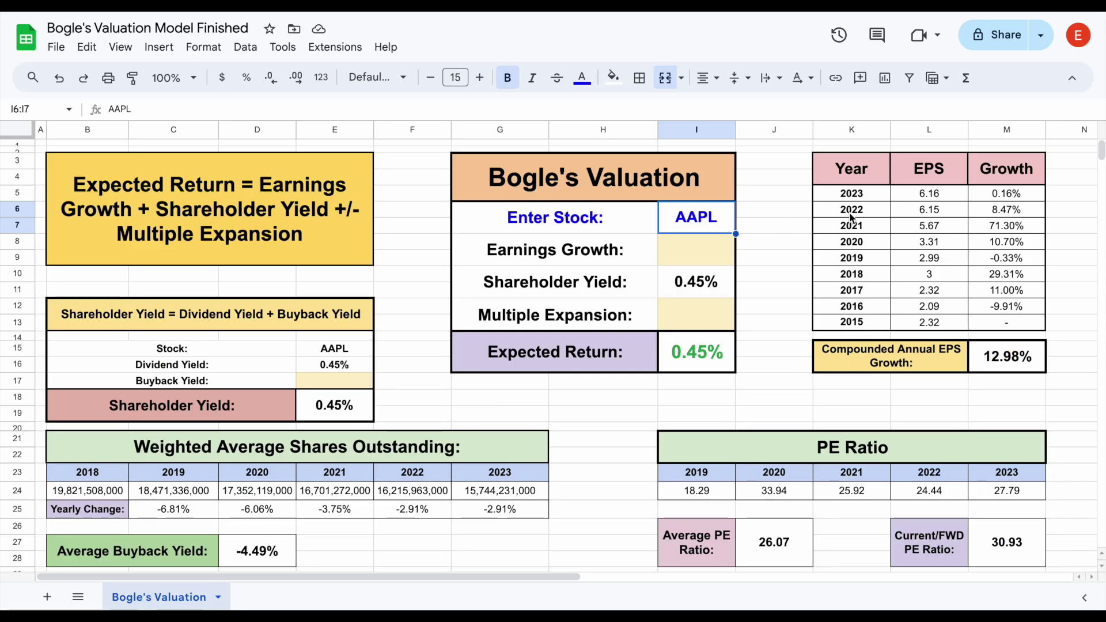
Step: Review Apple's yearly EPS and growth, weighted average shares outstanding and PE ratio data
left_click_drag(900, 134, 1049, 291)
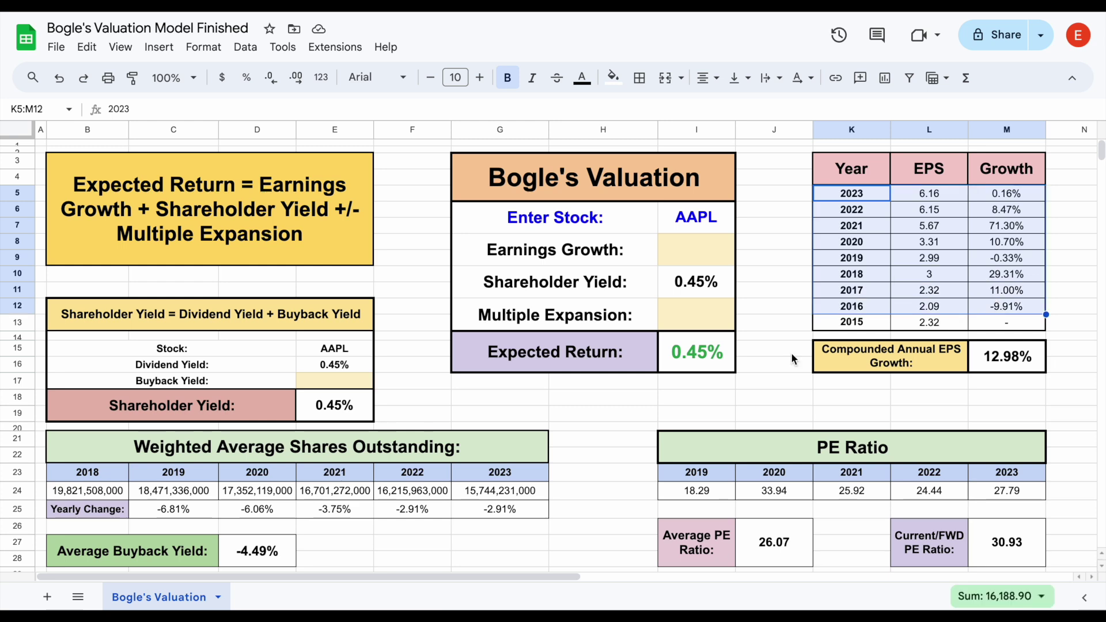
left_click_drag(69, 491, 491, 496)
left_click_drag(694, 492, 1017, 496)
left_click(605, 413)
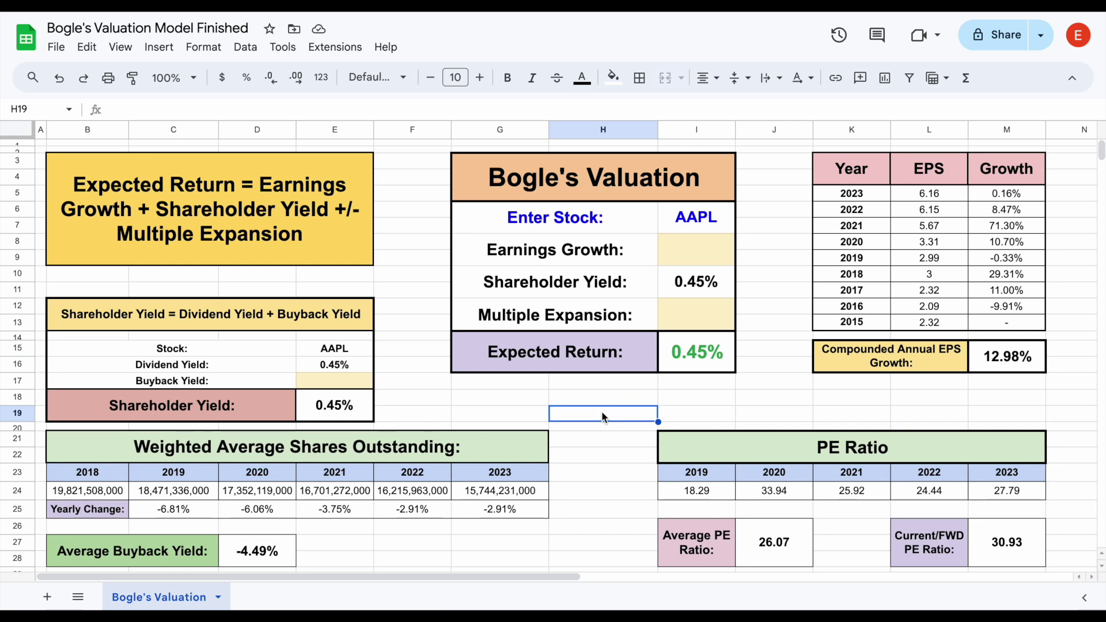
left_click(619, 426)
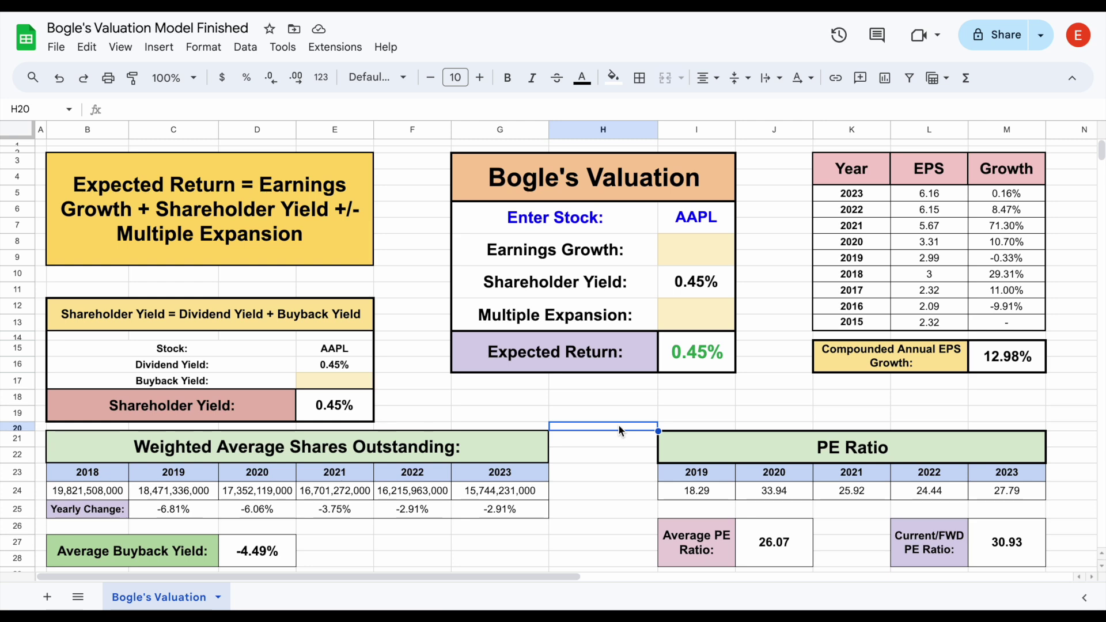
Step: Clear the Shareholder Yield value in the Bogle's Valuation table
left_click_drag(660, 186, 637, 372)
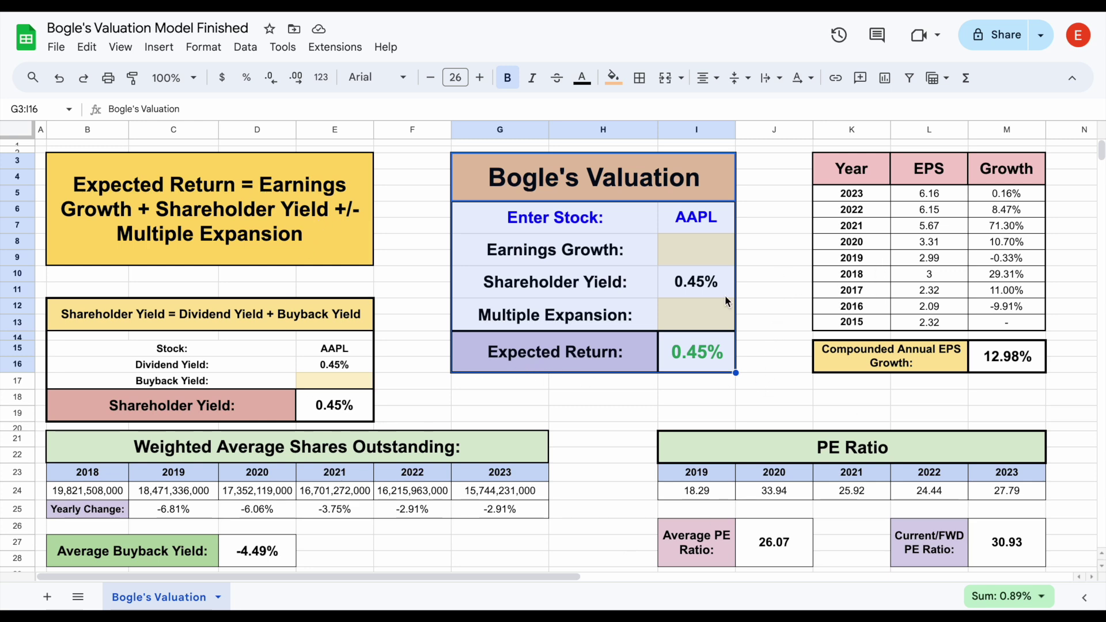
left_click(698, 253)
left_click(714, 292)
key("Delete")
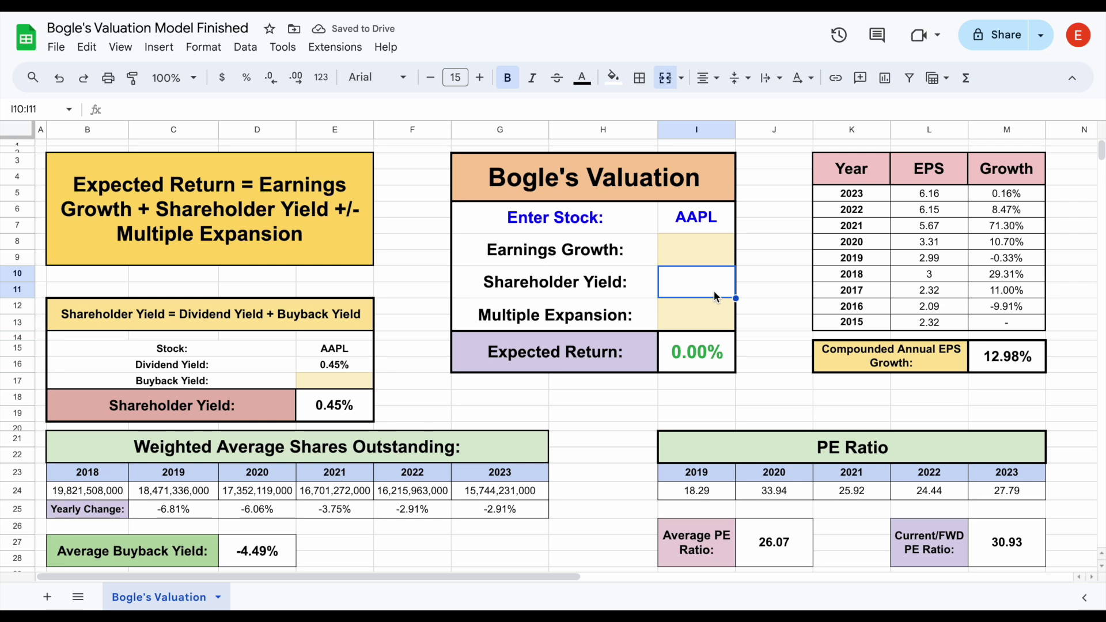
left_click(781, 262)
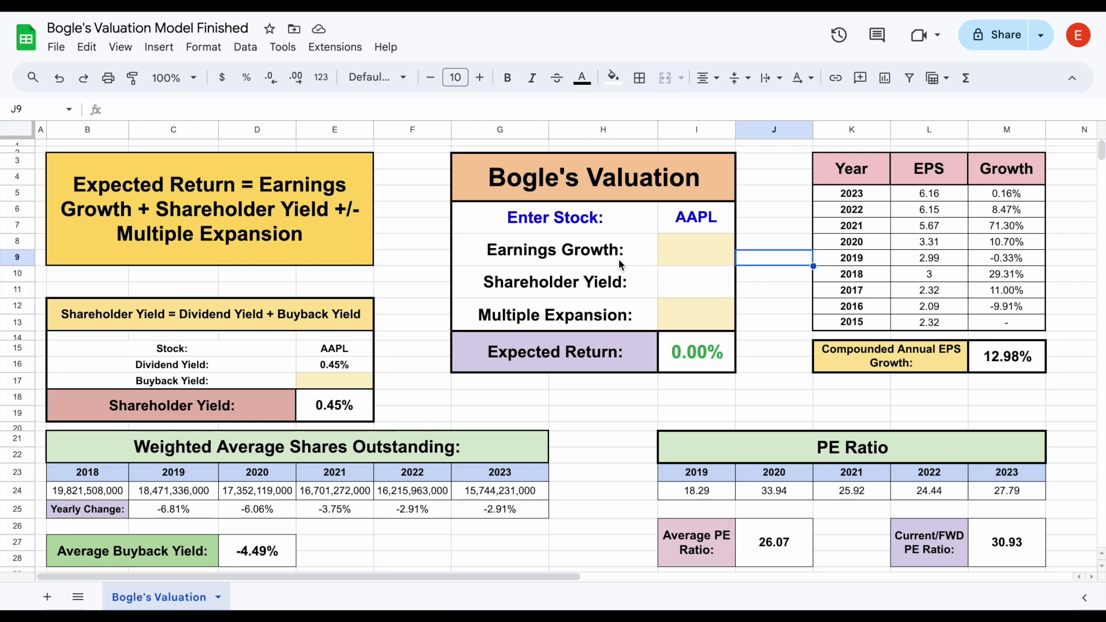
Step: Go through the Earnings Growth, Shareholder Yield, Multiple Expansion and Expected Return rows of the valuation table, ending on the Earnings Growth input cell
left_click_drag(619, 258, 675, 262)
left_click_drag(620, 282, 680, 283)
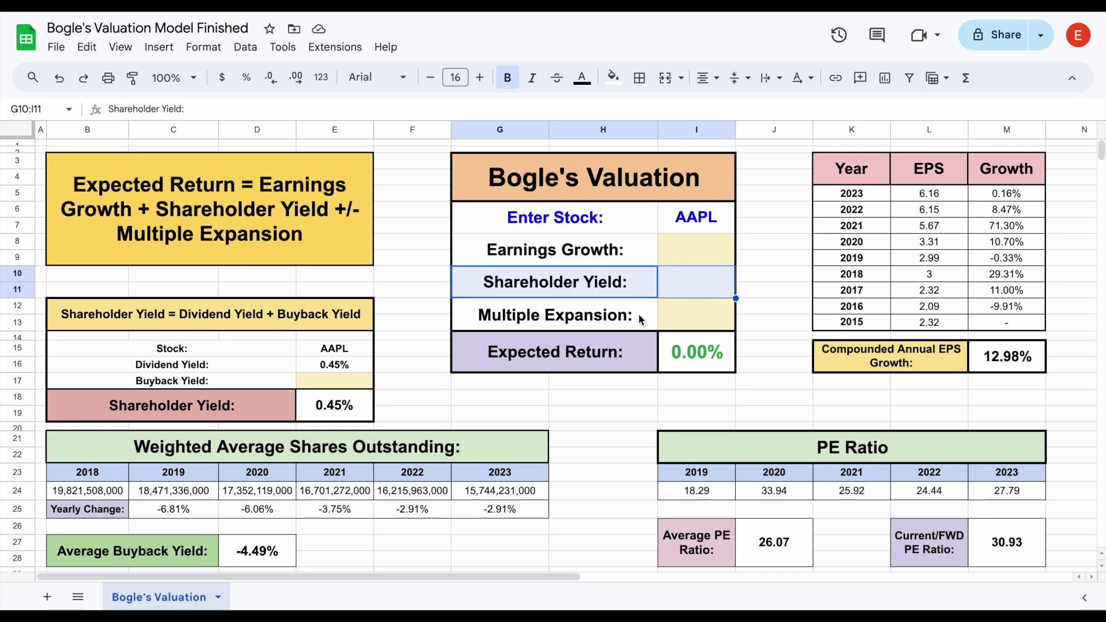
left_click_drag(616, 320, 694, 324)
left_click(695, 324)
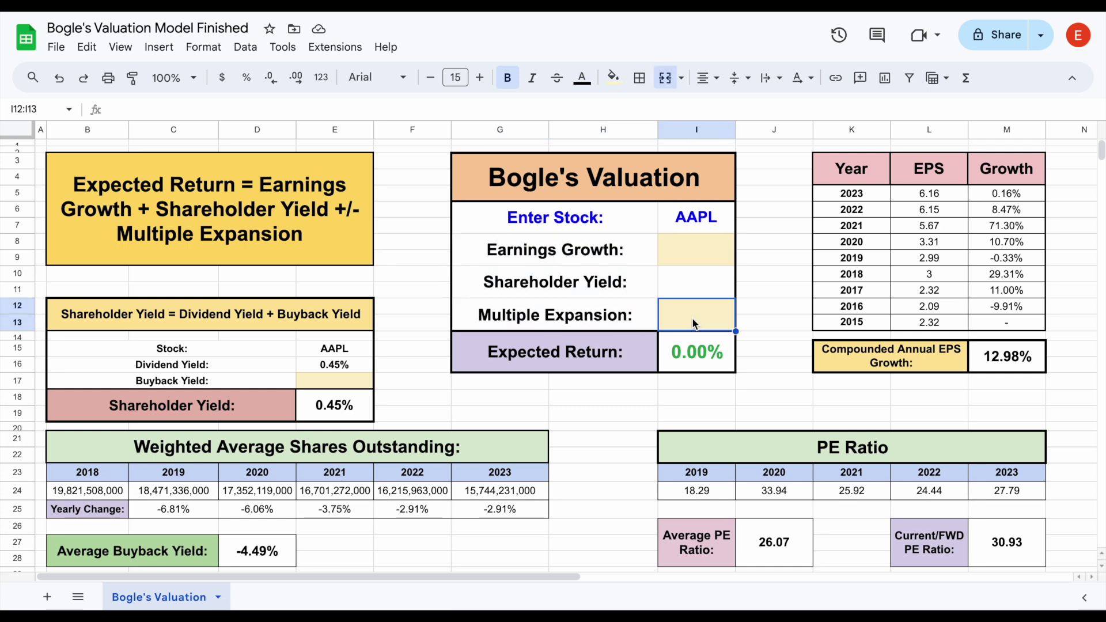
left_click(715, 228)
left_click_drag(628, 255, 708, 323)
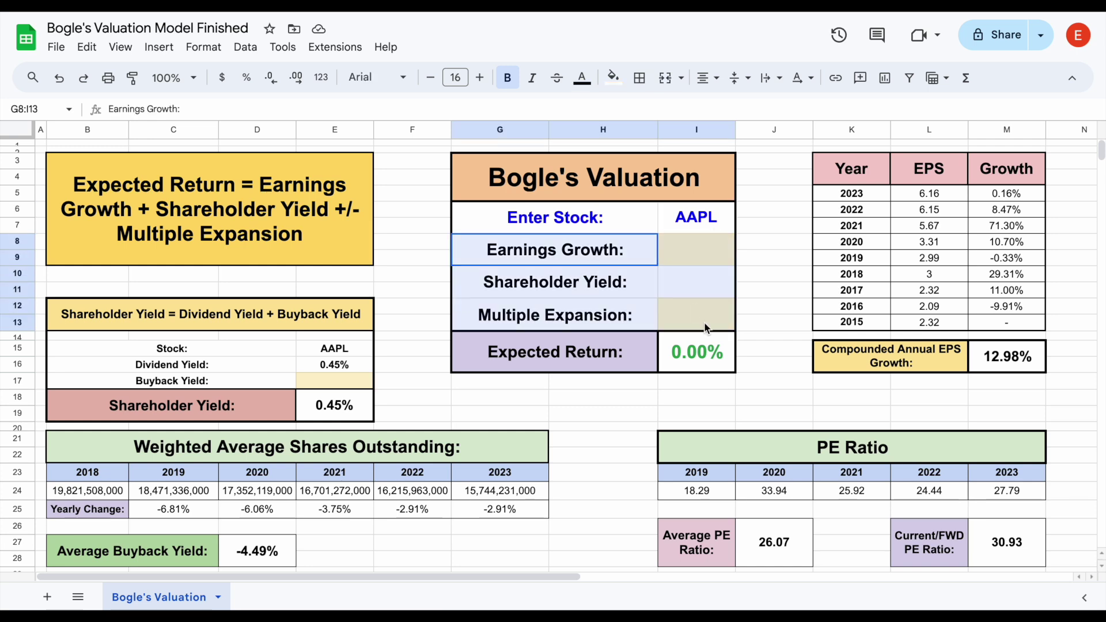
left_click(706, 327)
left_click_drag(614, 362, 687, 367)
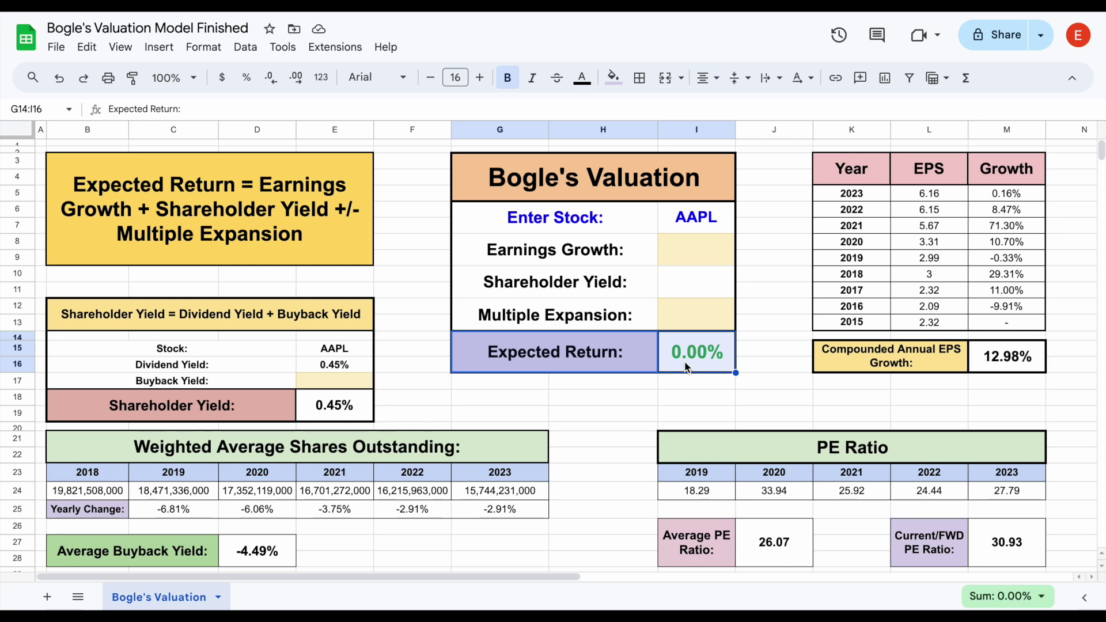
left_click_drag(610, 266, 683, 259)
left_click(697, 261)
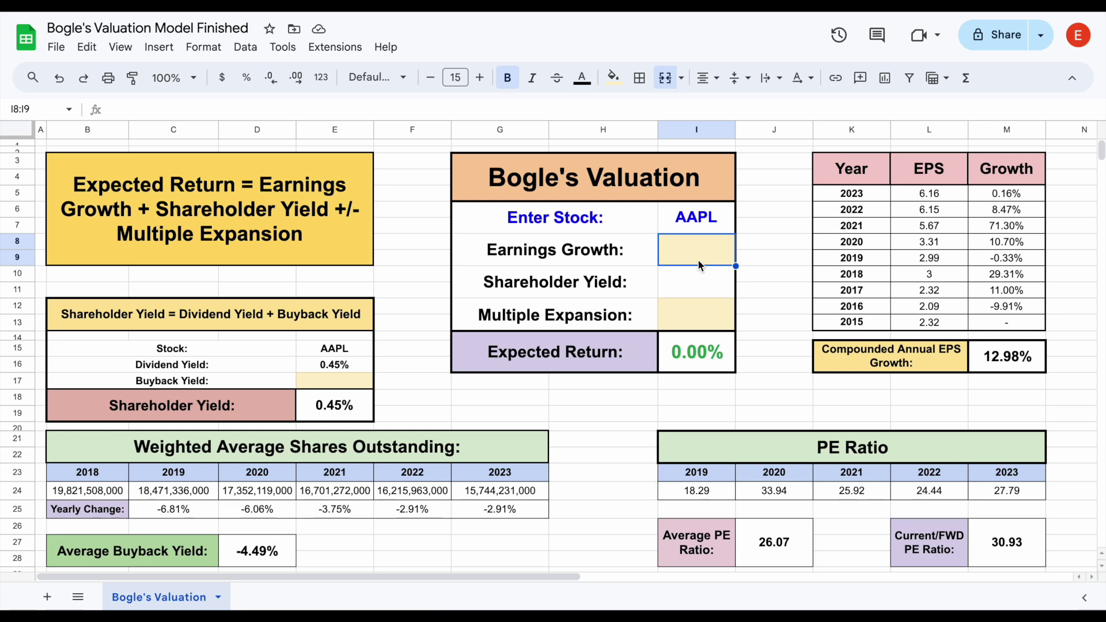
Step: Inspect the yearly EPS table for 2015 to 2023, including the formulas behind the EPS and growth figures
left_click_drag(854, 175, 1011, 323)
left_click(1062, 324)
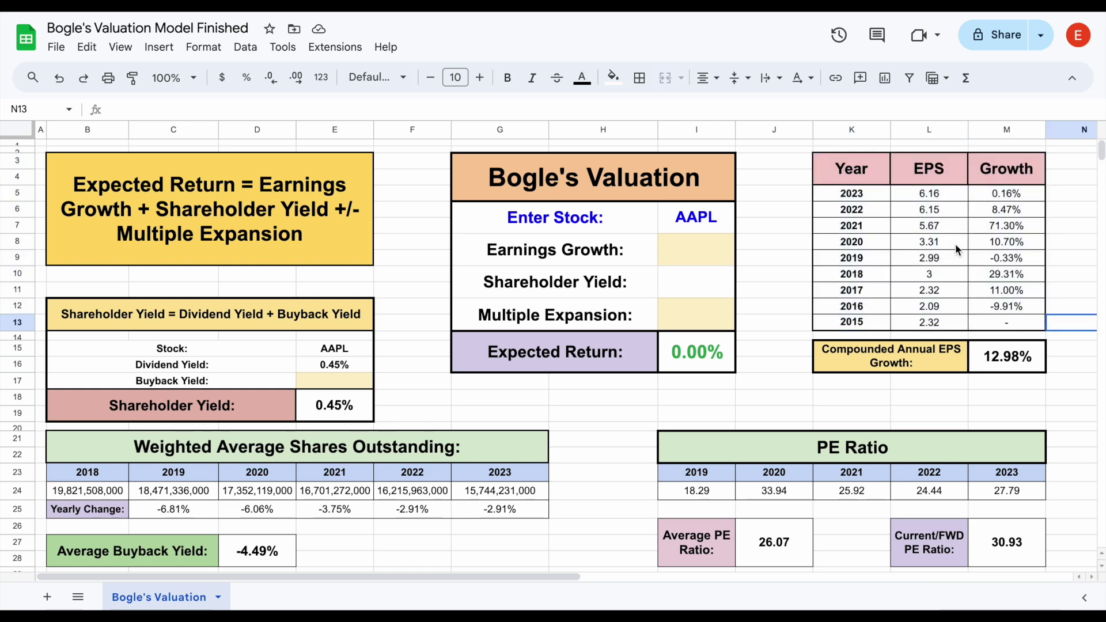
left_click(942, 195)
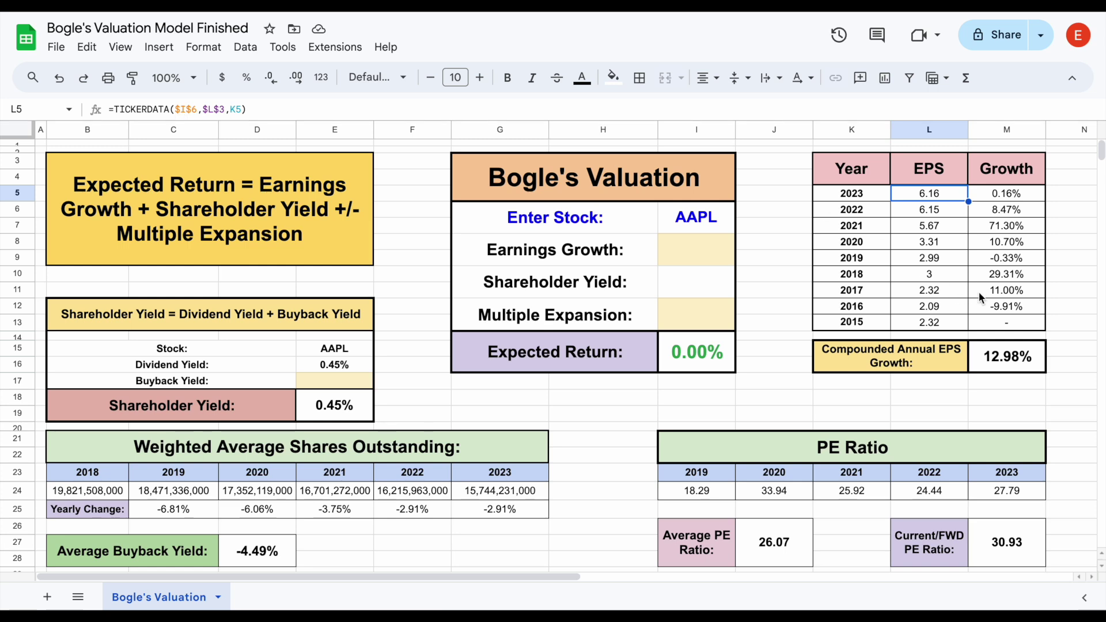
left_click(1029, 309)
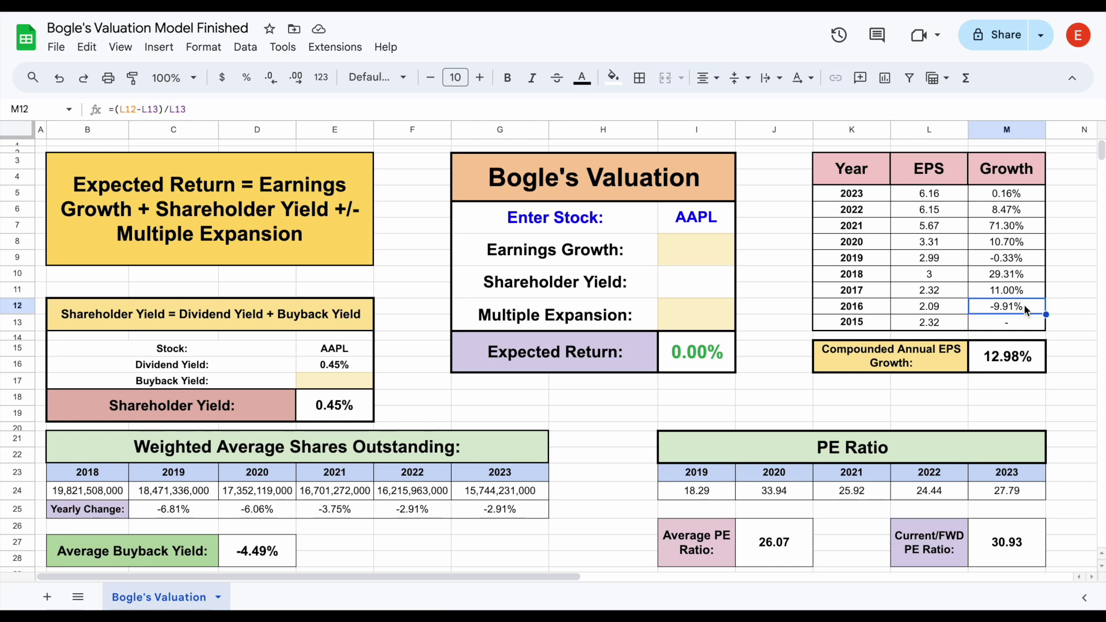
left_click(1035, 294)
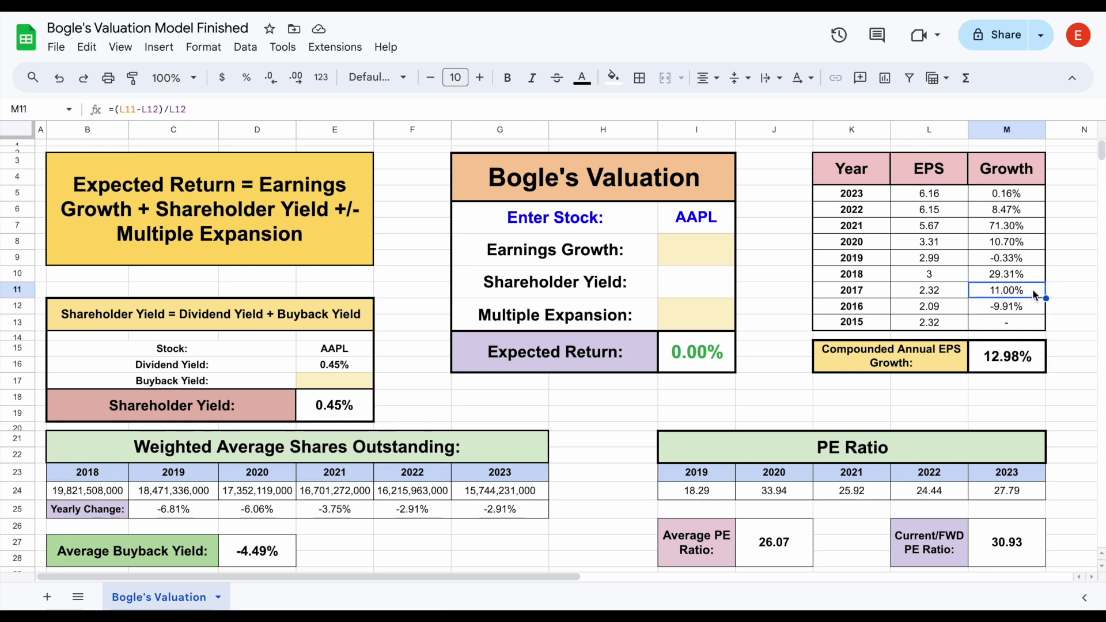
left_click(1029, 273)
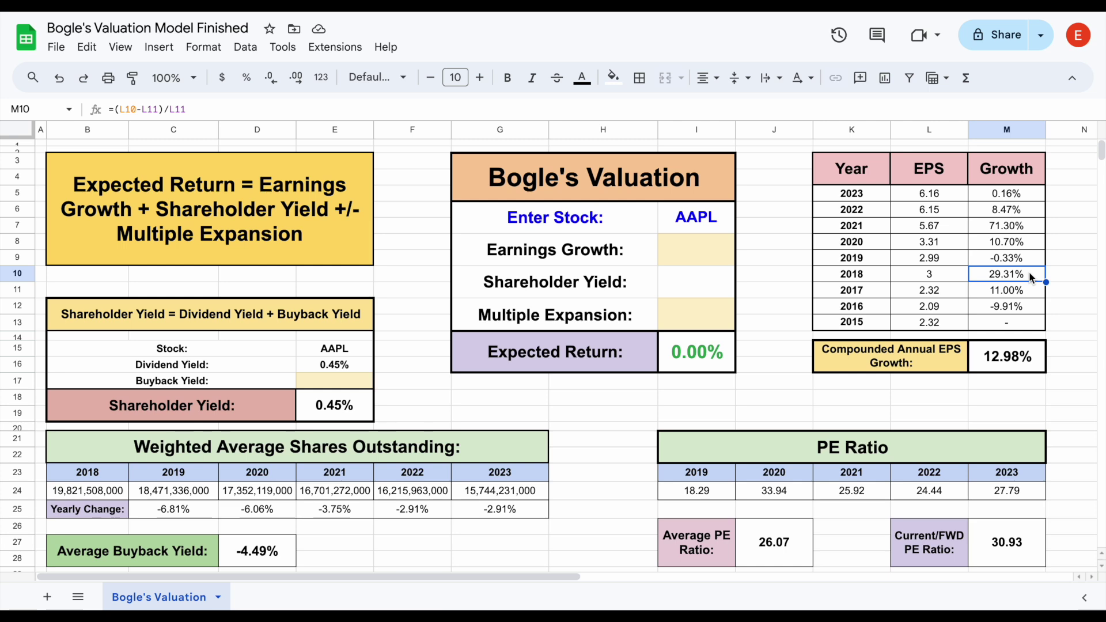
left_click_drag(1026, 278, 1017, 195)
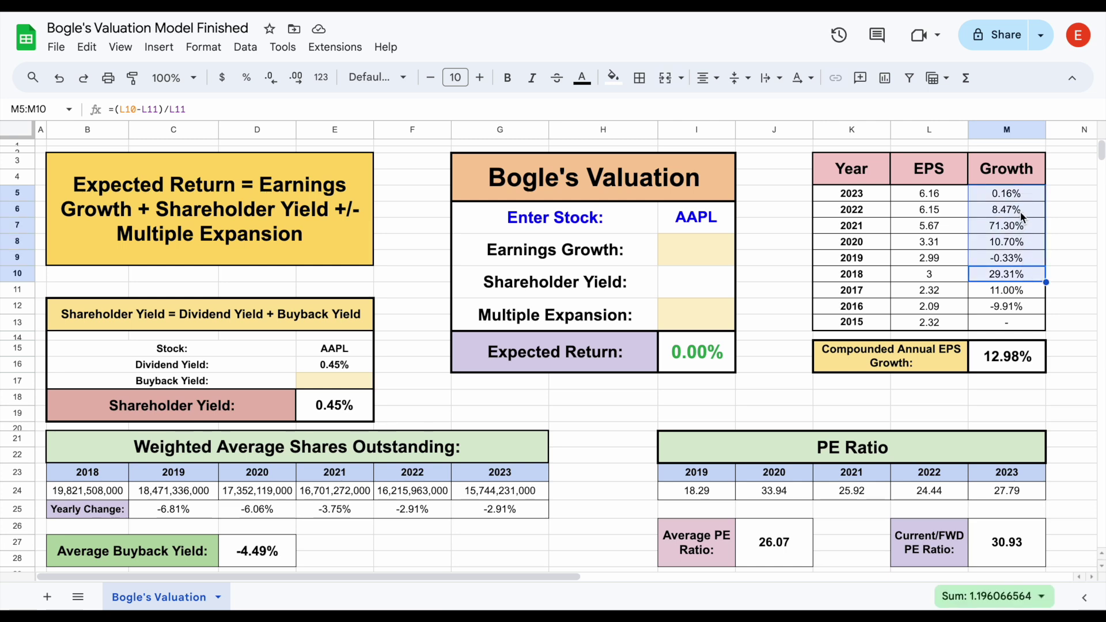
Step: Examine the Compounded Annual EPS Growth formula against the EPS column and the Earnings Growth row it informs
left_click(954, 353)
left_click(1005, 357)
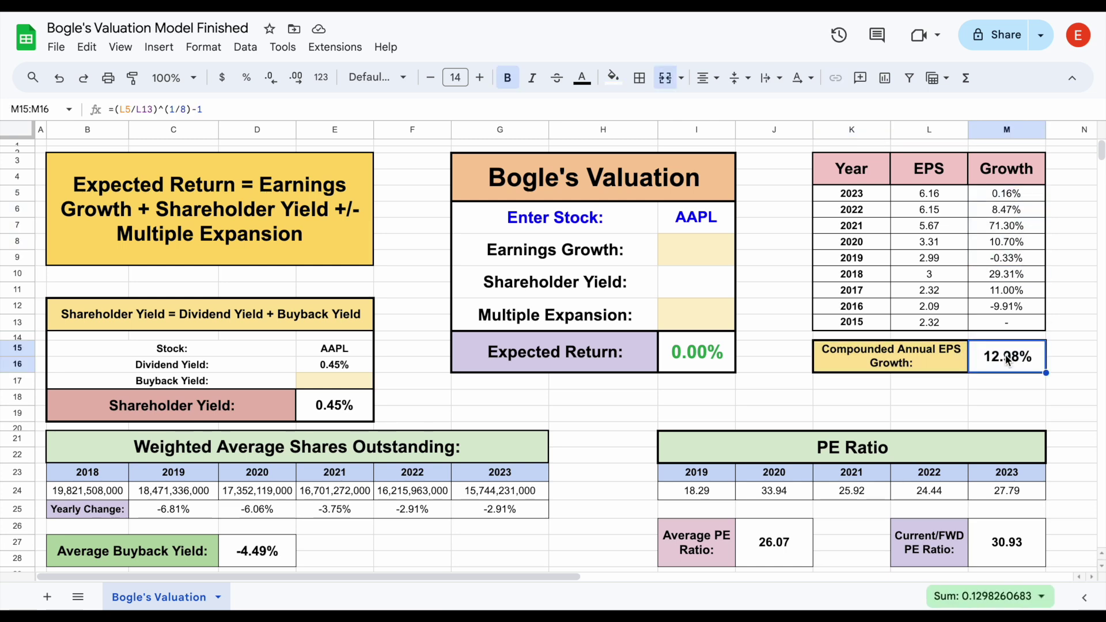
left_click_drag(940, 323, 936, 196)
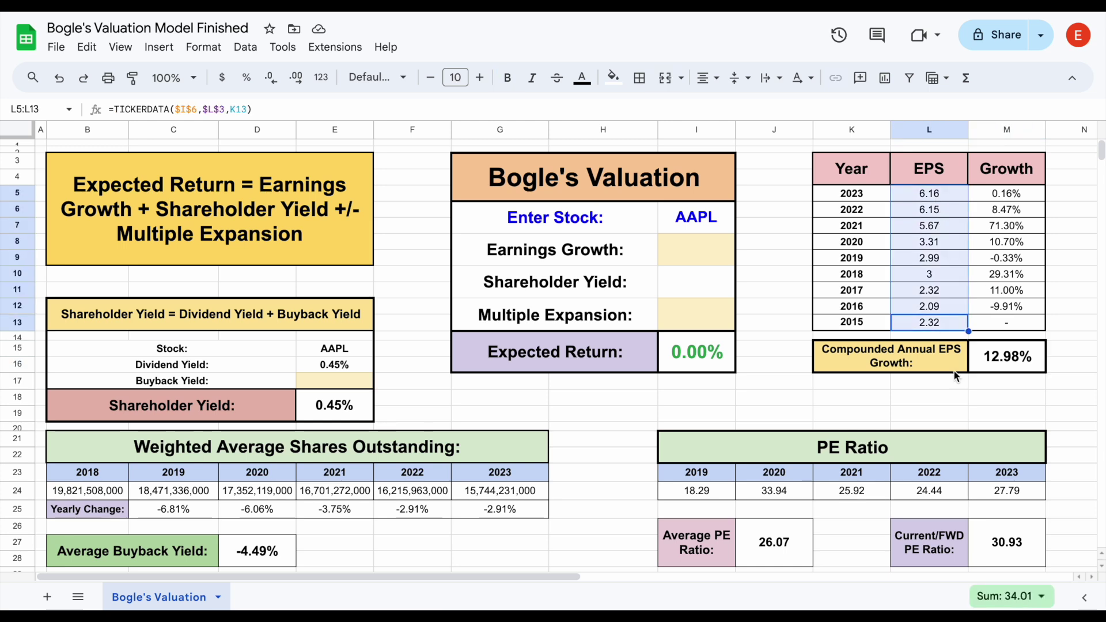
left_click(916, 367)
left_click(1005, 363)
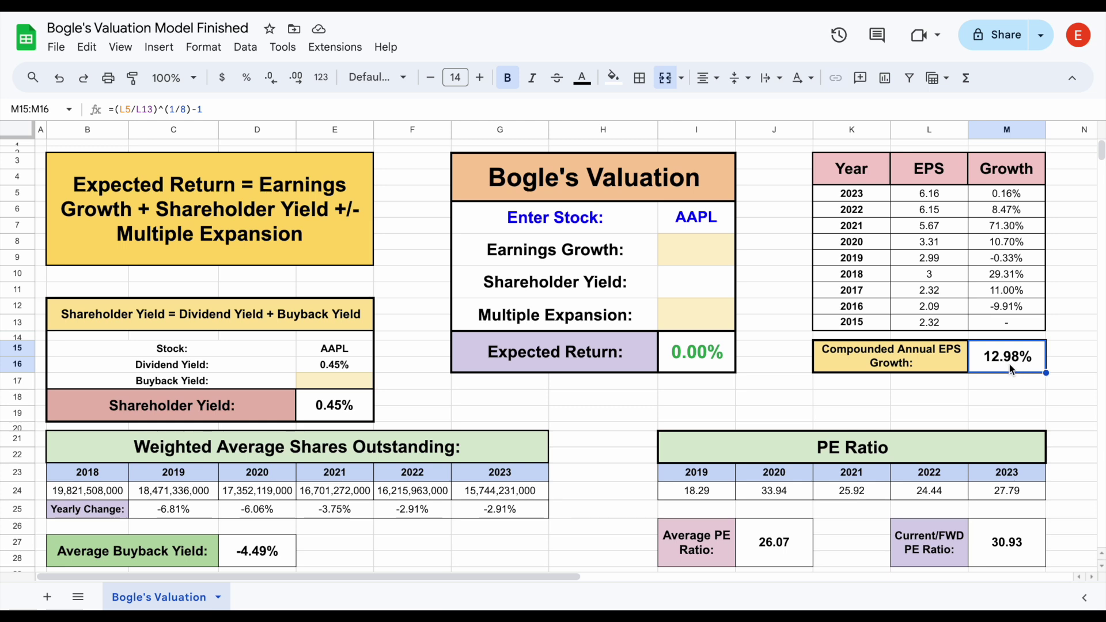
left_click_drag(648, 259, 692, 254)
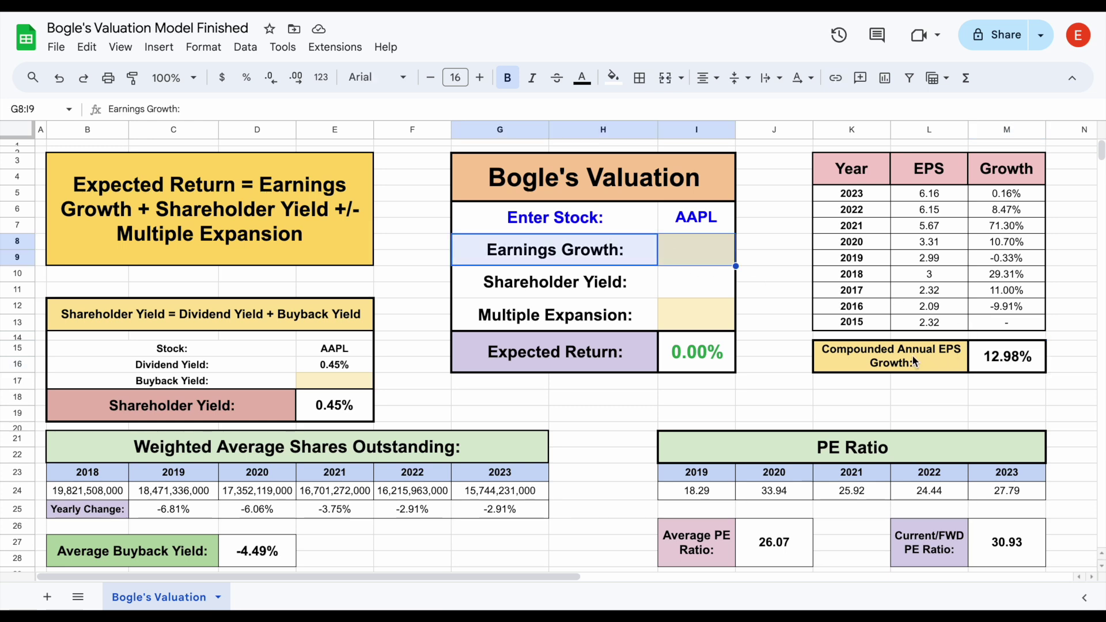
left_click_drag(912, 356, 996, 370)
left_click(996, 370)
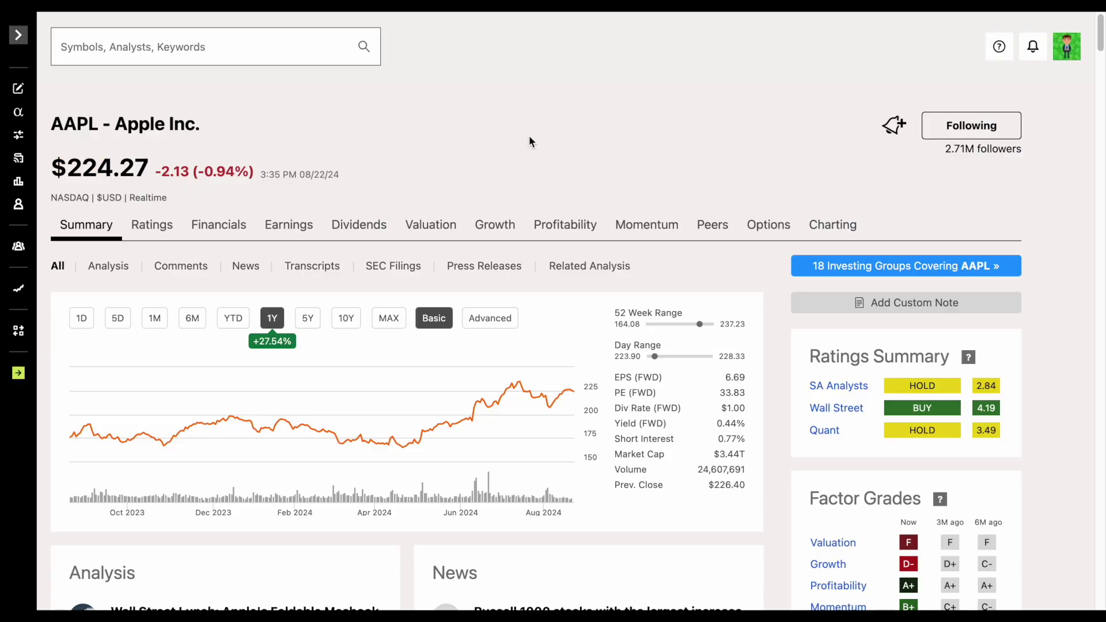
Step: Switch to Apple's Seeking Alpha page and view the consensus EPS estimates by fiscal period
left_click(288, 224)
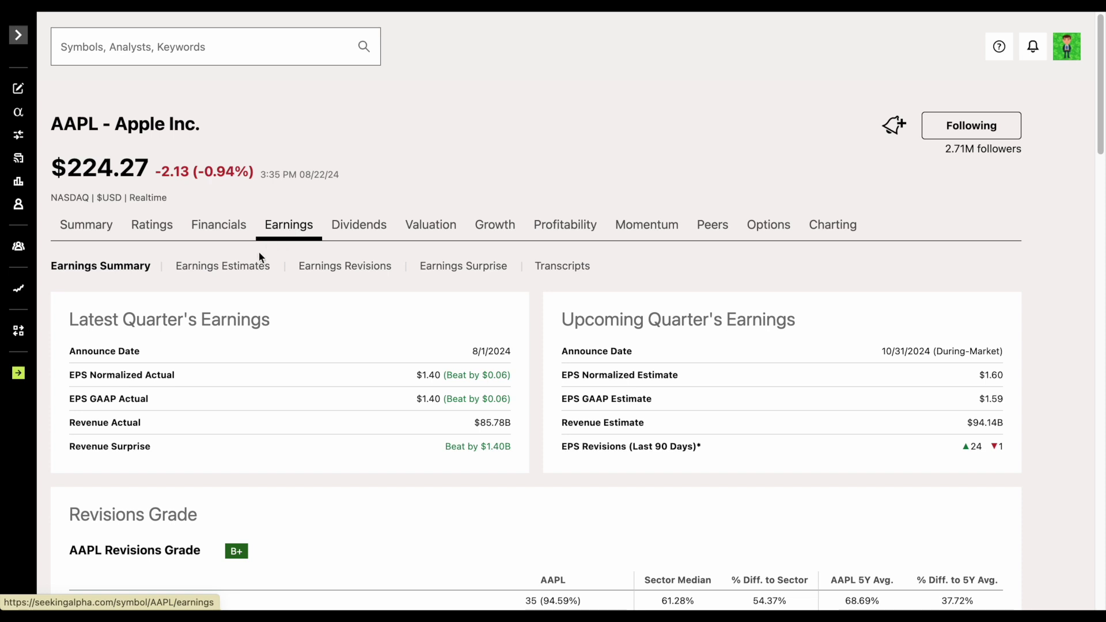
left_click(245, 268)
scroll(369, 276, "down", 6)
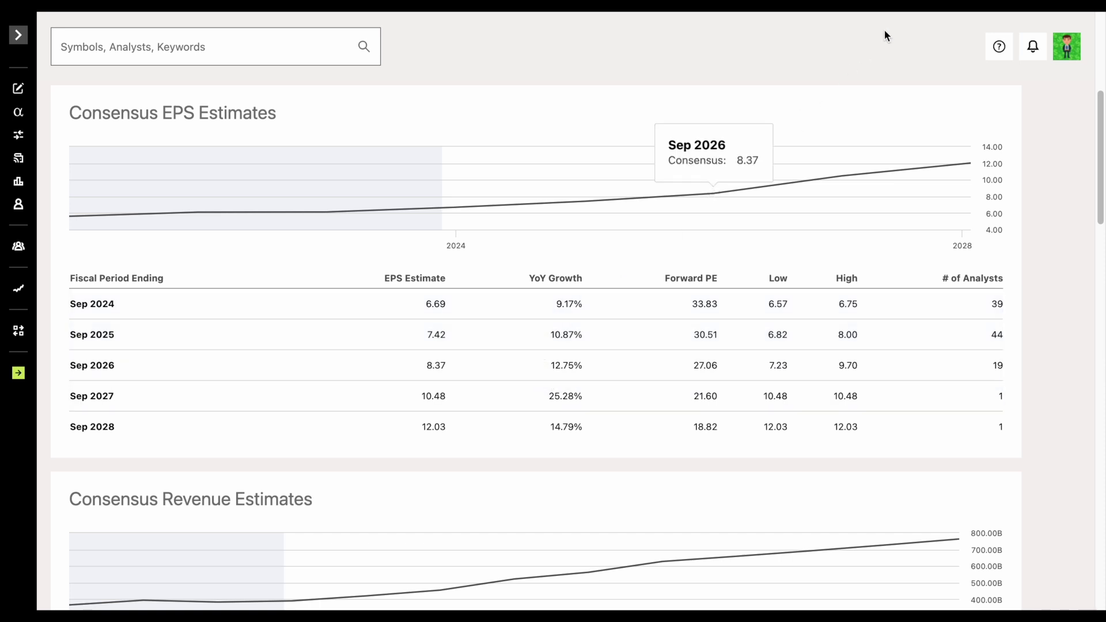
Step: Return to the valuation spreadsheet in Google Sheets and select the yearly EPS and growth data in K5:M13
left_click(882, 8)
left_click(777, 191)
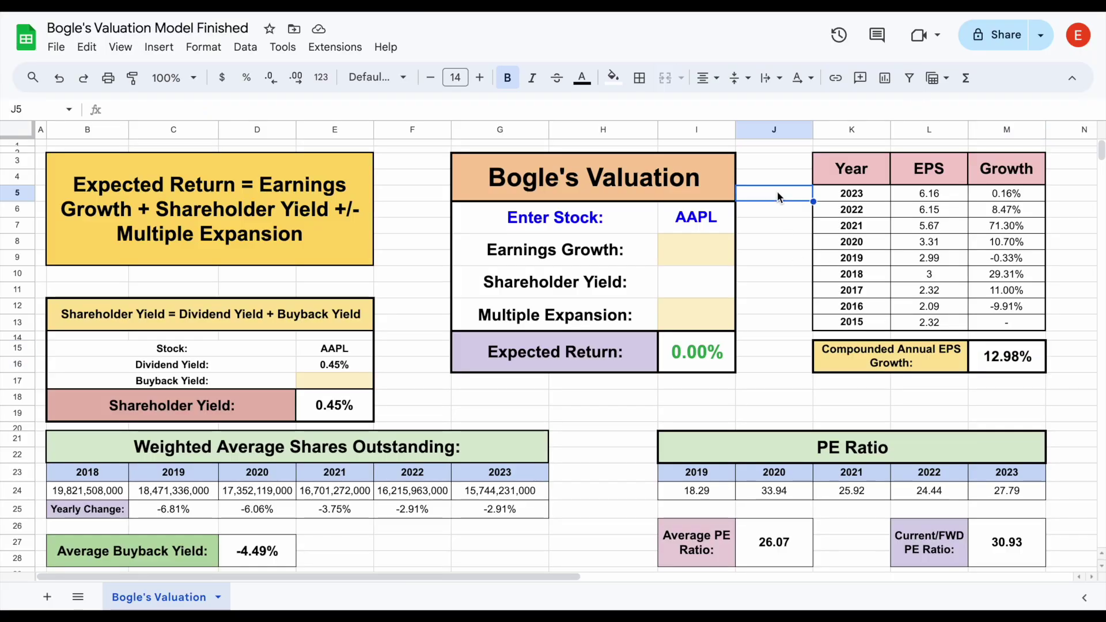
left_click_drag(866, 196, 1007, 322)
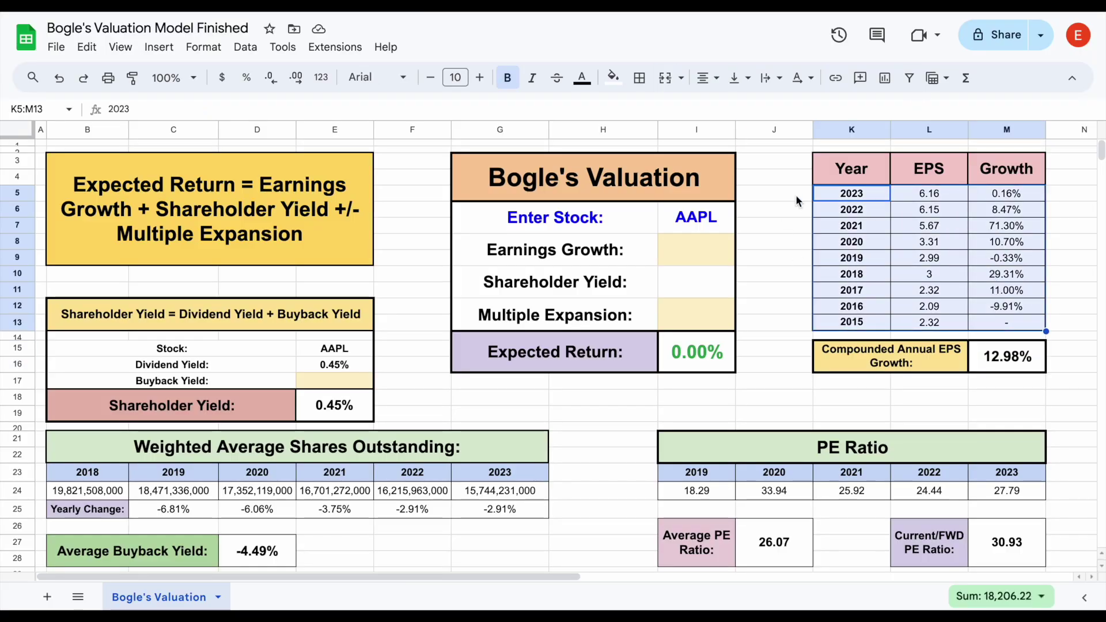
Step: Set Earnings Growth in Bogle's Valuation table to 9% and check the Expected Return formula
left_click(778, 169)
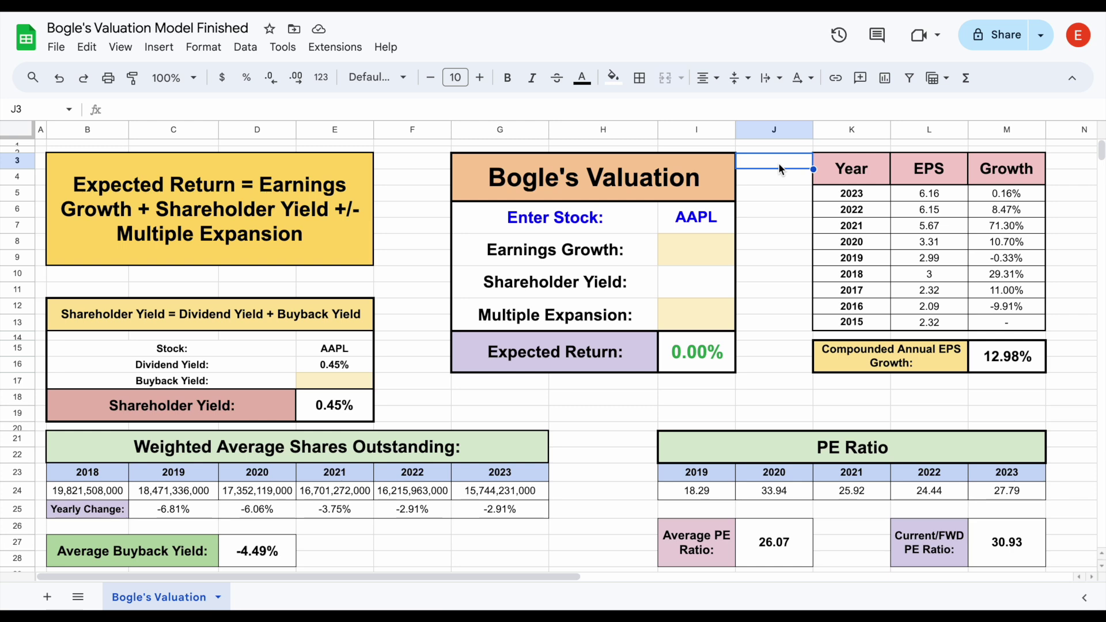
left_click(702, 255)
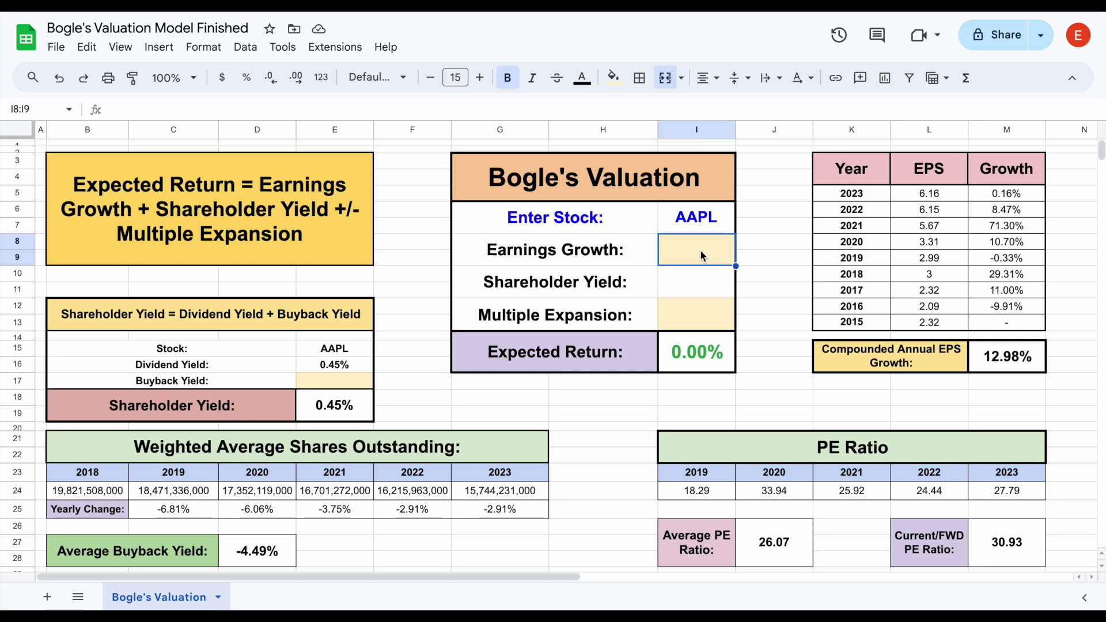
type("9%")
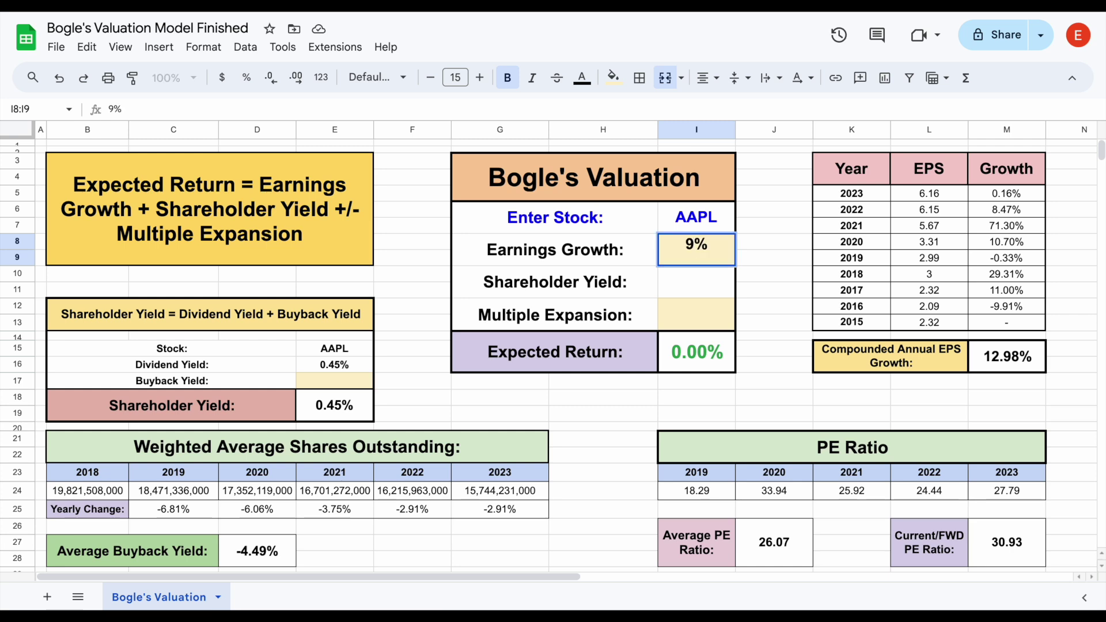
key("Return")
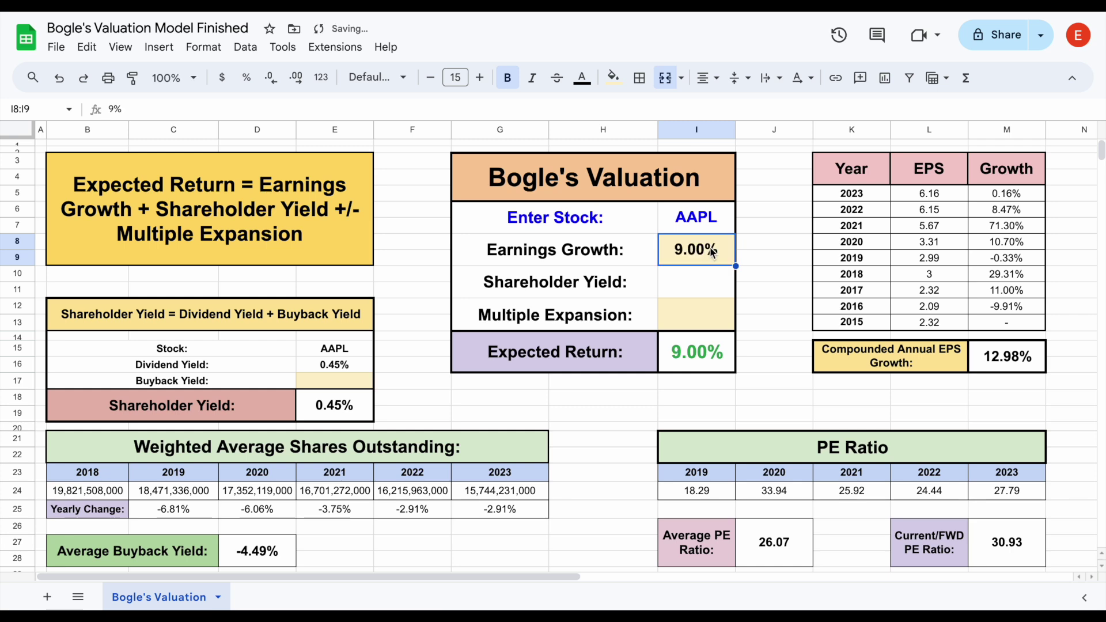
left_click(643, 360)
left_click(701, 363)
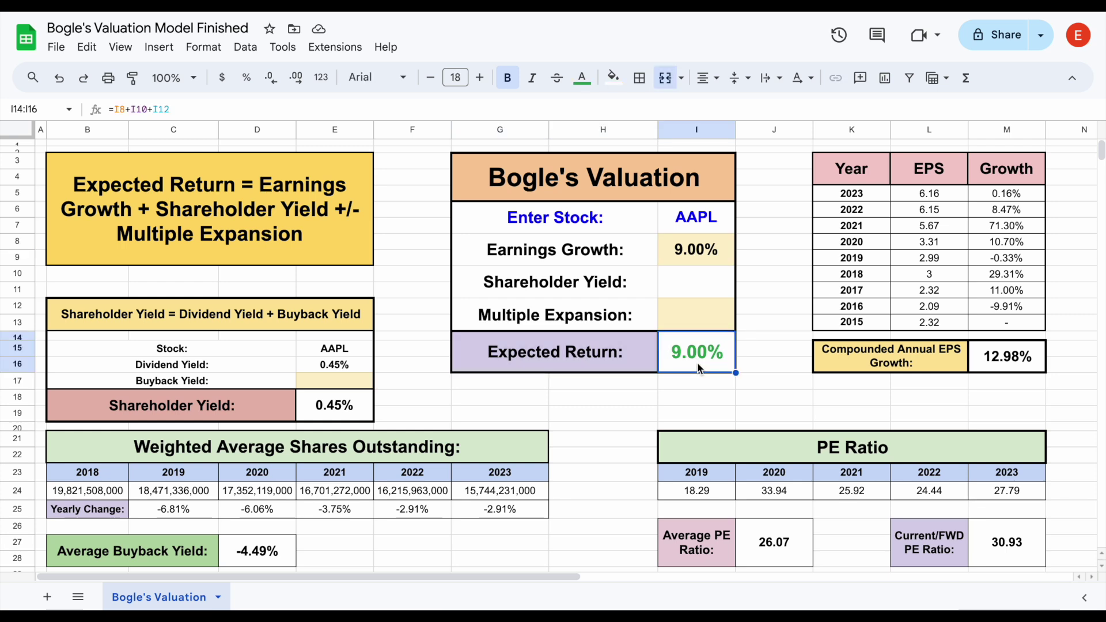
Step: Examine the Shareholder Yield row in the valuation table and the formula heading that defines shareholder yield
left_click(600, 291)
left_click(695, 294)
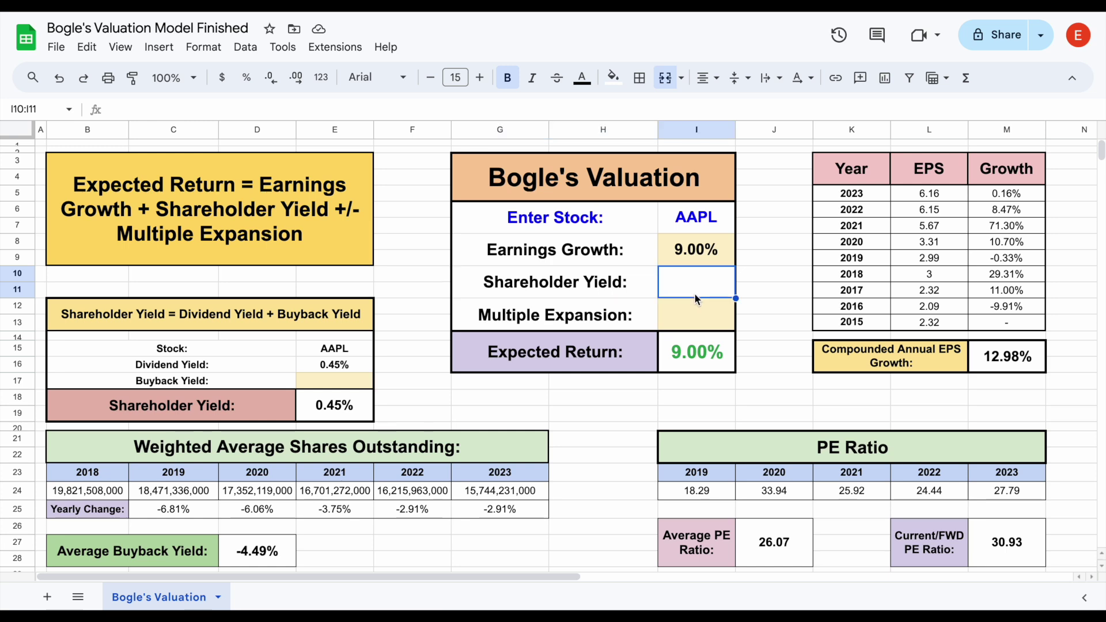
left_click(128, 320)
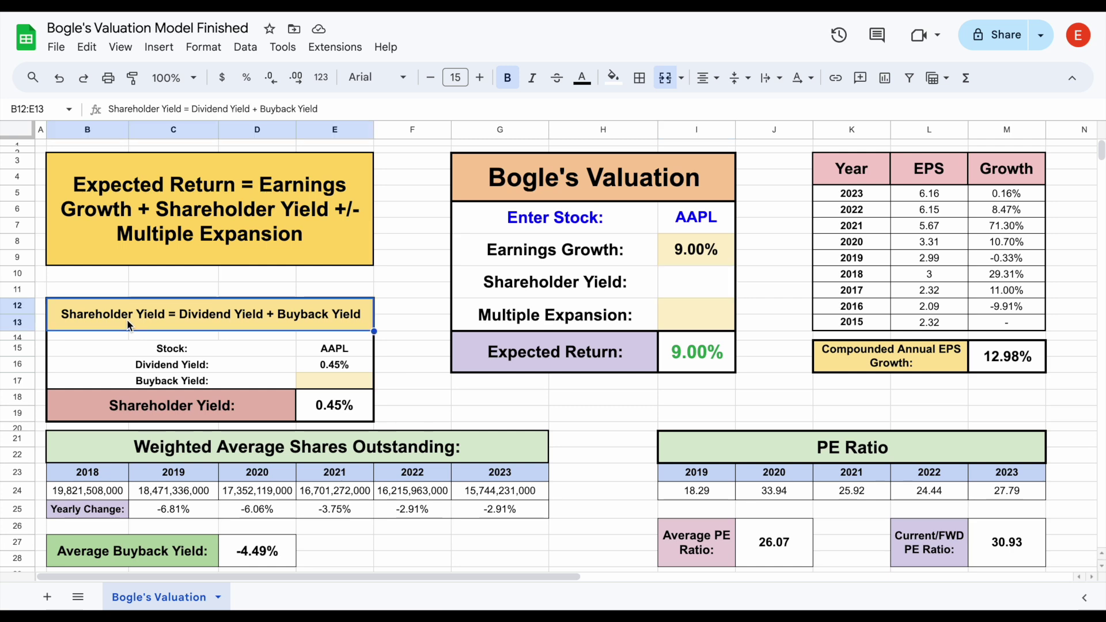
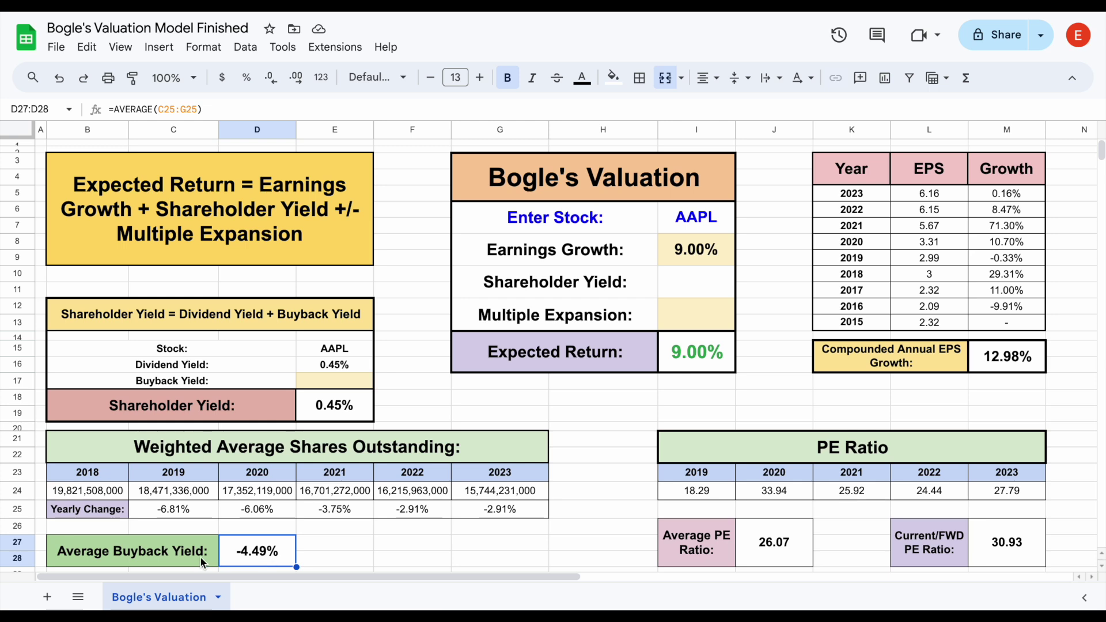
Step: Set the Buyback Yield to 4.5%, based on the Average Buyback Yield, and review the Shareholder Yield and its components
left_click_drag(203, 556, 271, 557)
left_click(348, 382)
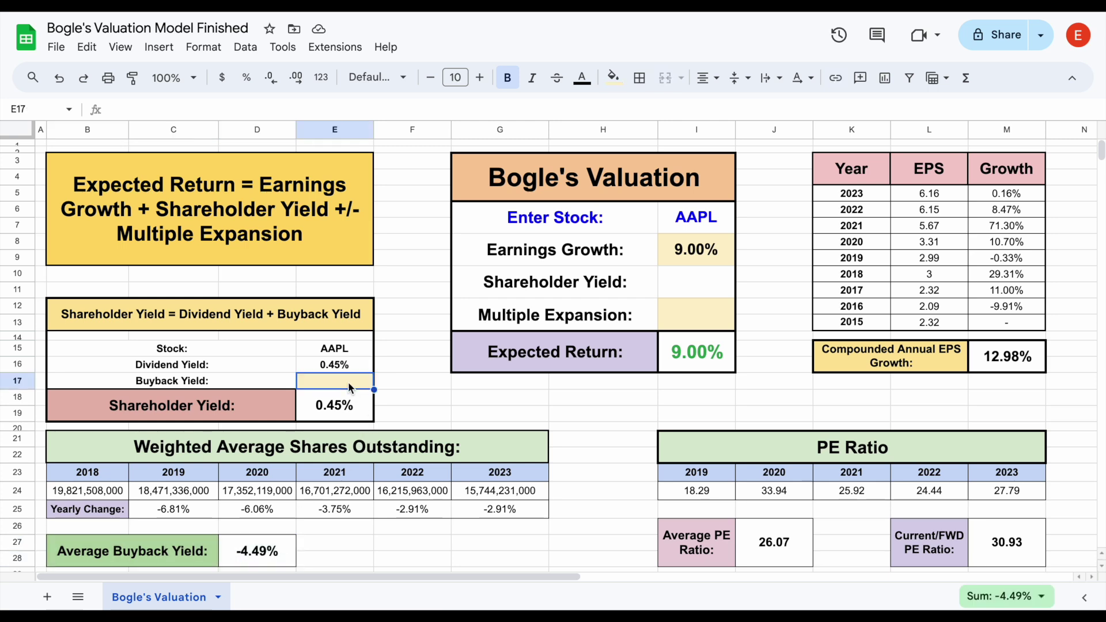
type("4.5")
key("Return")
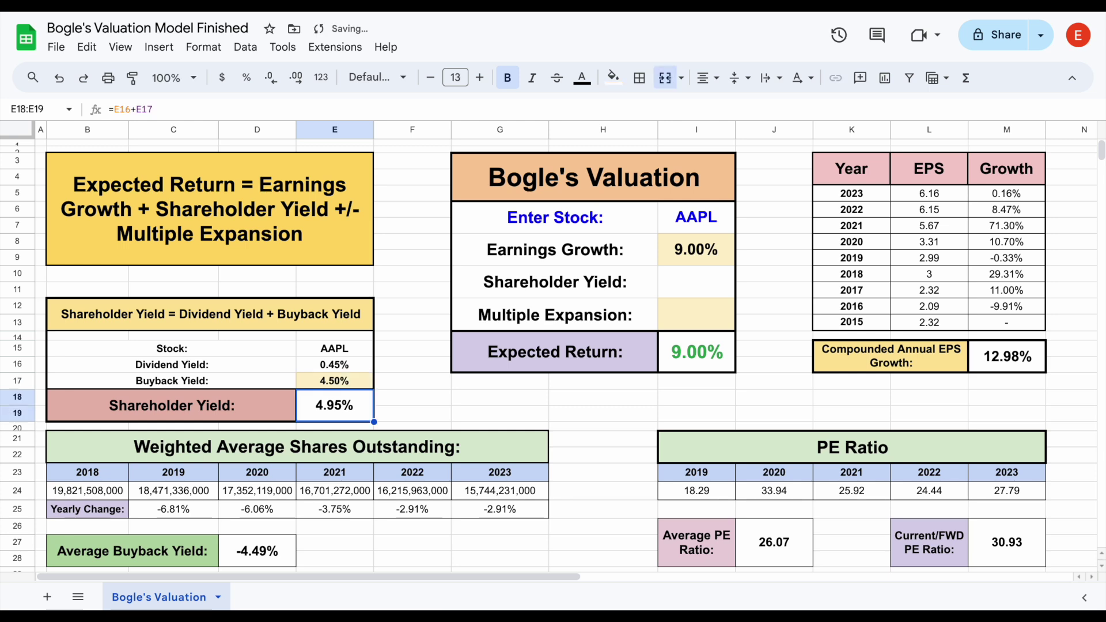
left_click_drag(252, 413, 337, 413)
left_click(339, 414)
left_click_drag(270, 416, 333, 416)
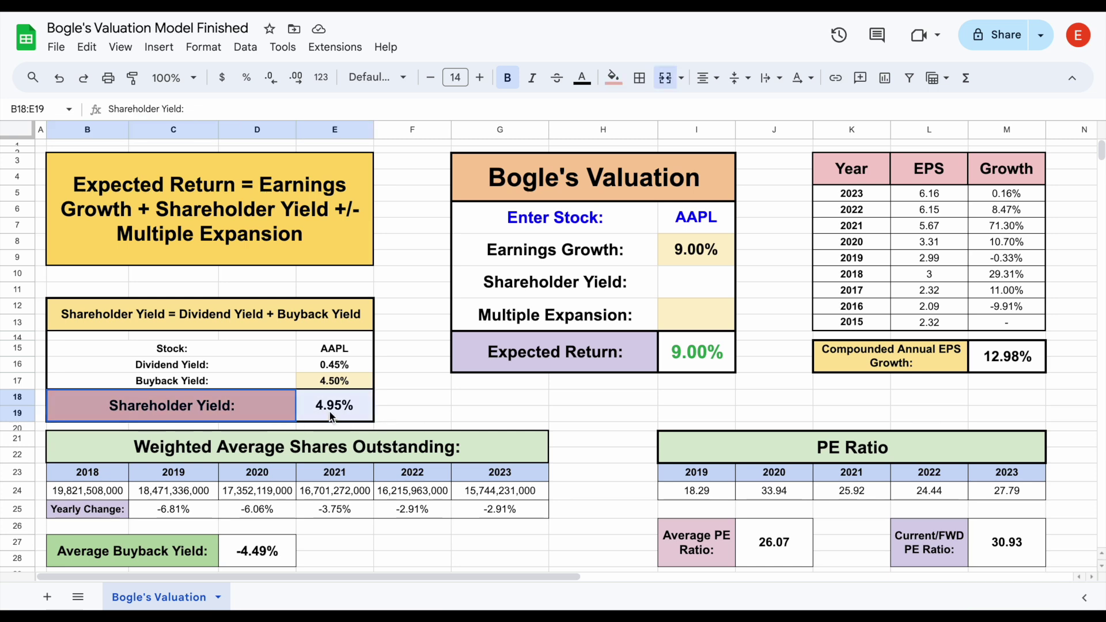
left_click(352, 365)
left_click(353, 381)
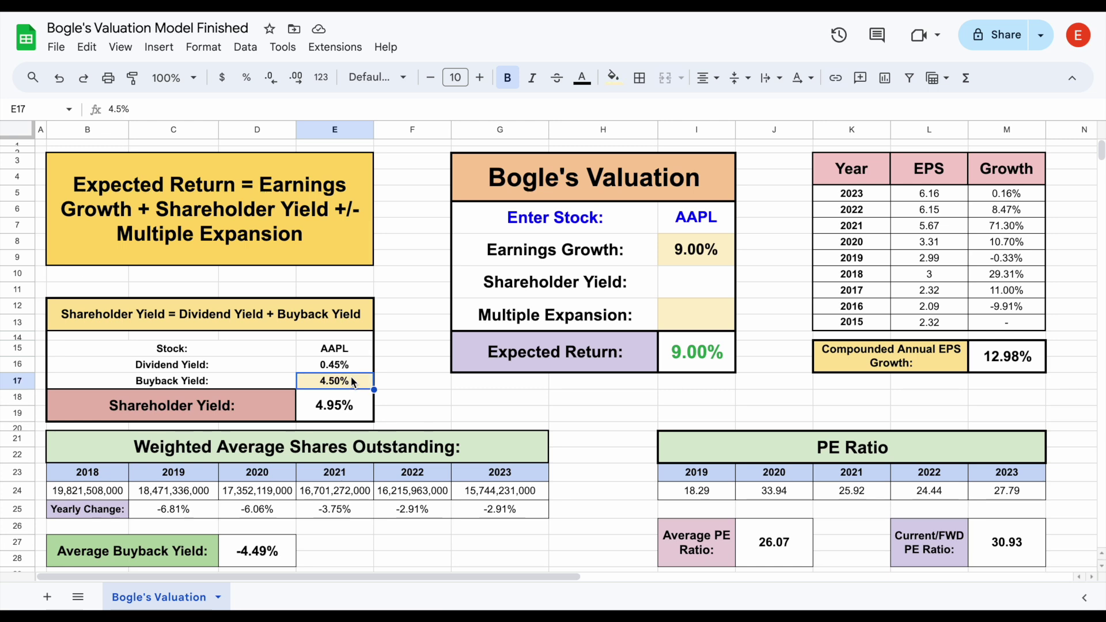
Step: Link Shareholder Yield in Bogle's Valuation table to the calculated yield with =E18 and check the Expected Return
left_click(692, 289)
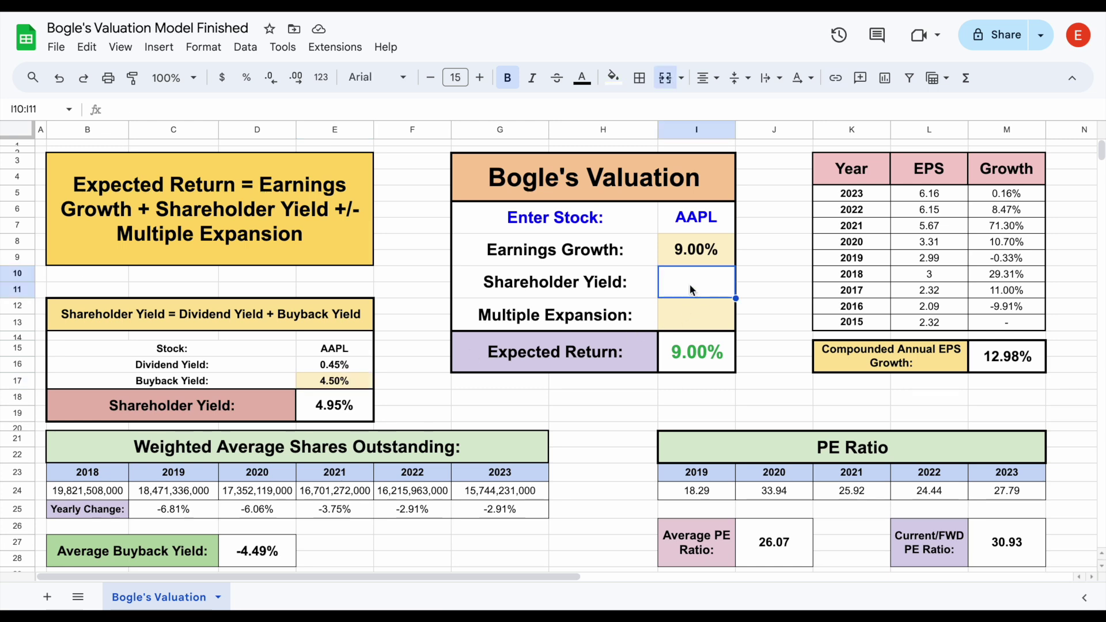
type("=")
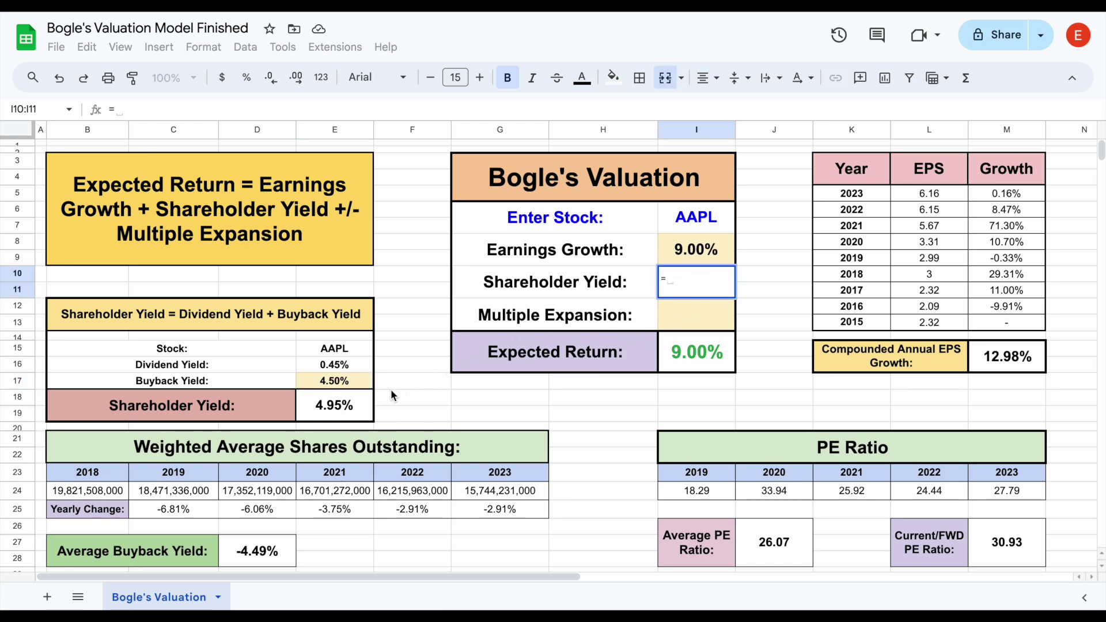
left_click(323, 411)
key("Return")
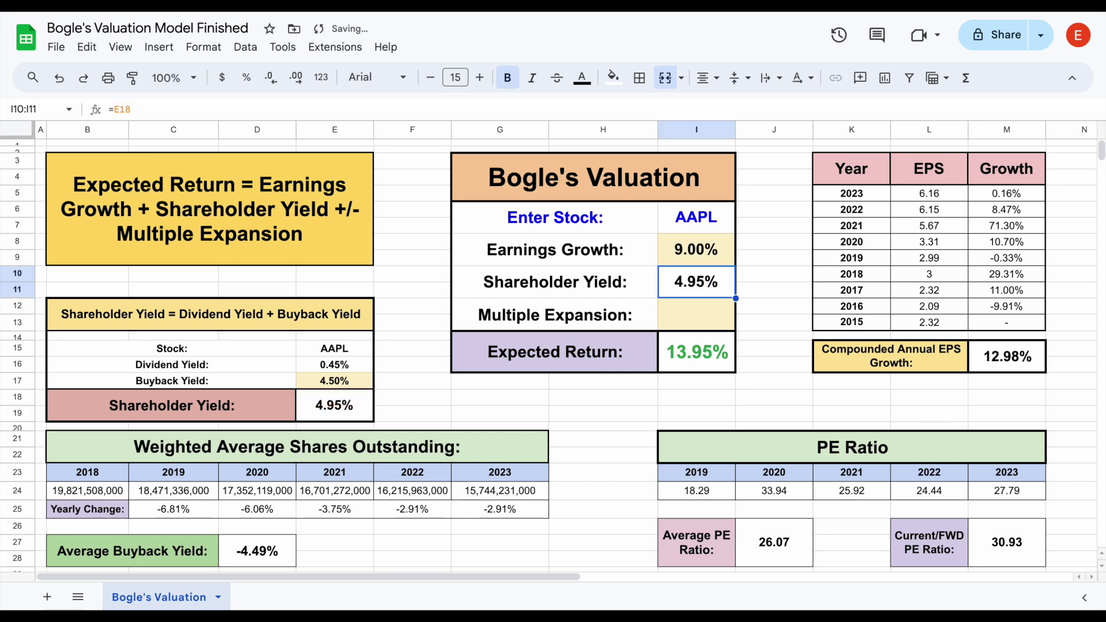
left_click(600, 355)
left_click(696, 363)
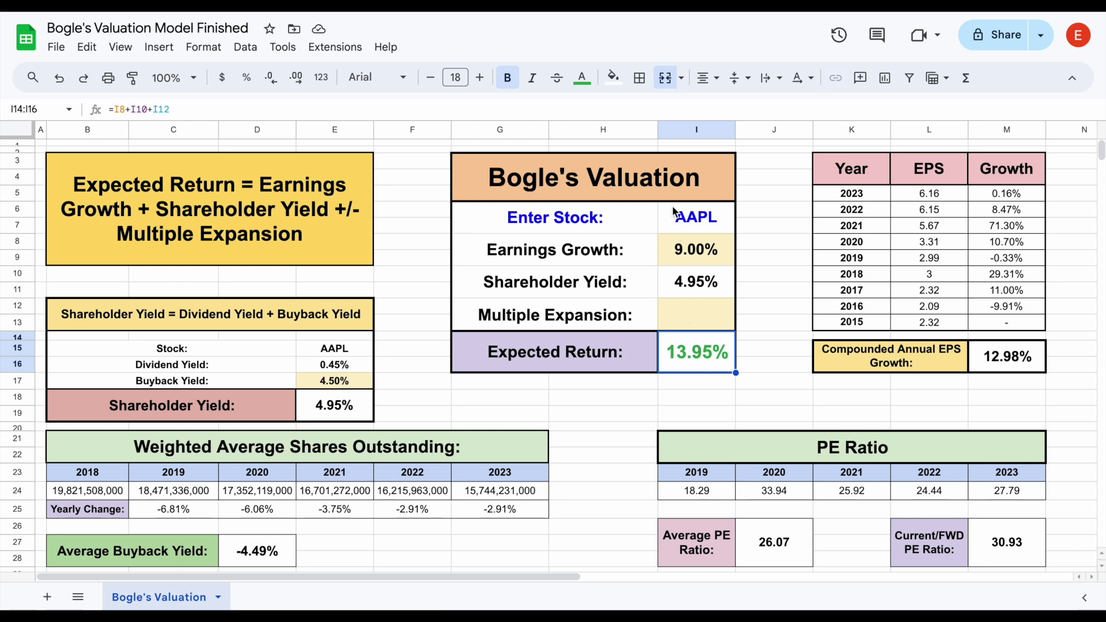
Step: Select the Multiple Expansion label, switch to Apple's Seeking Alpha Summary page and look up the forward PE
left_click(587, 323)
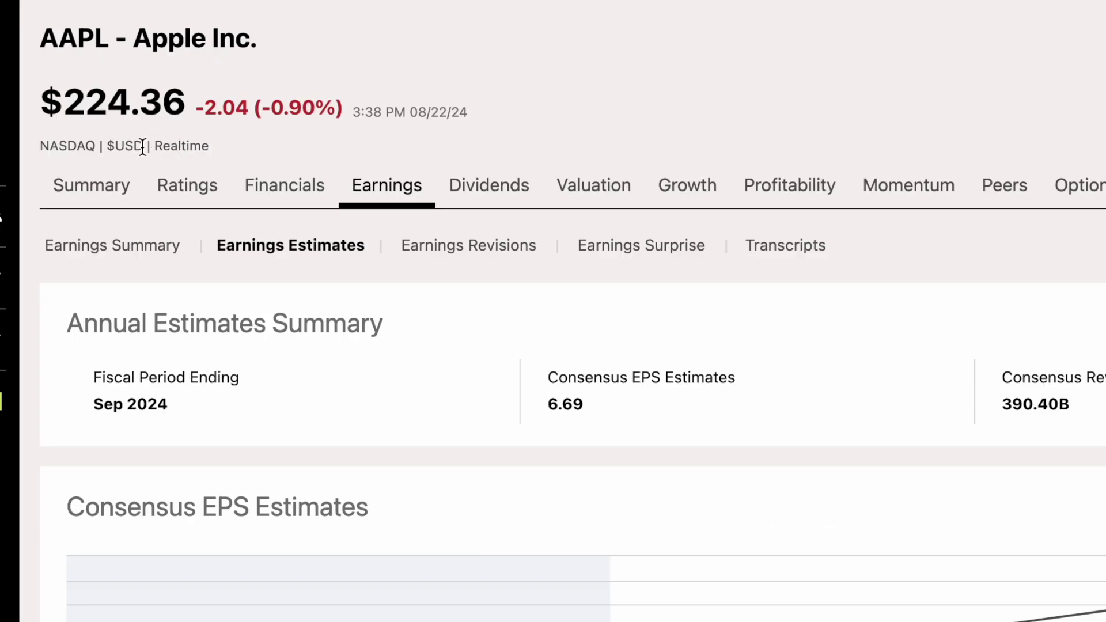
left_click(98, 195)
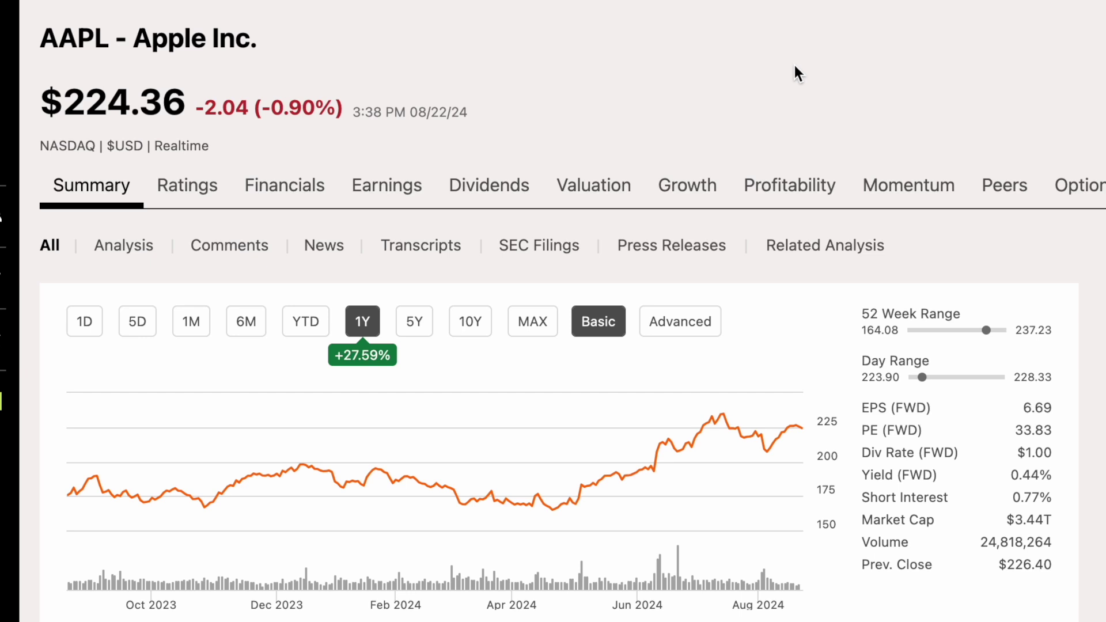
mouse_move(906, 451)
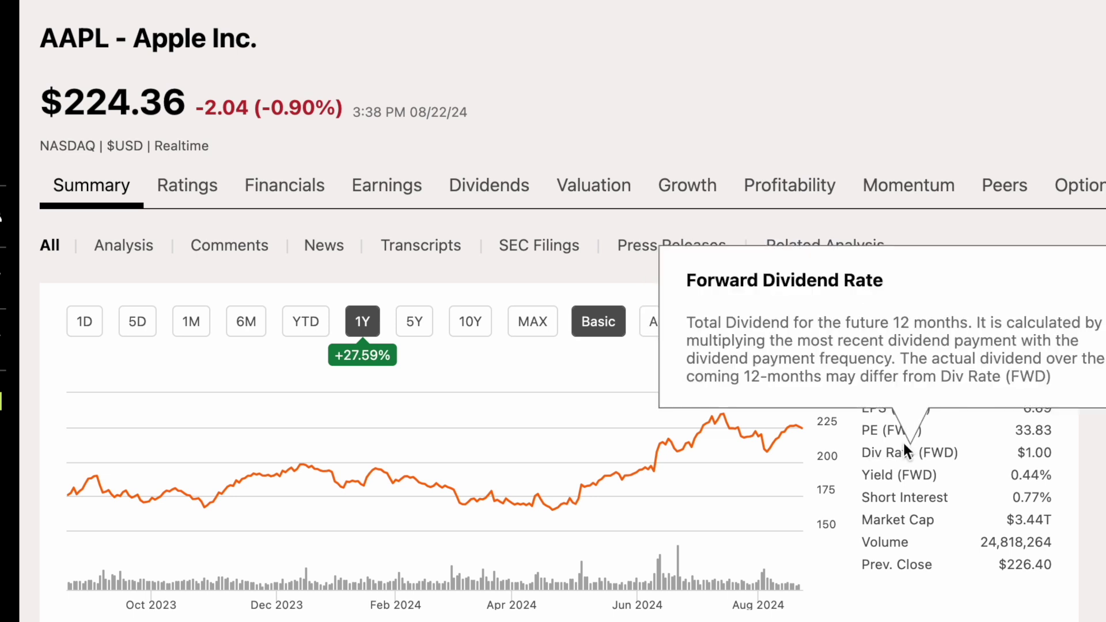
mouse_move(956, 437)
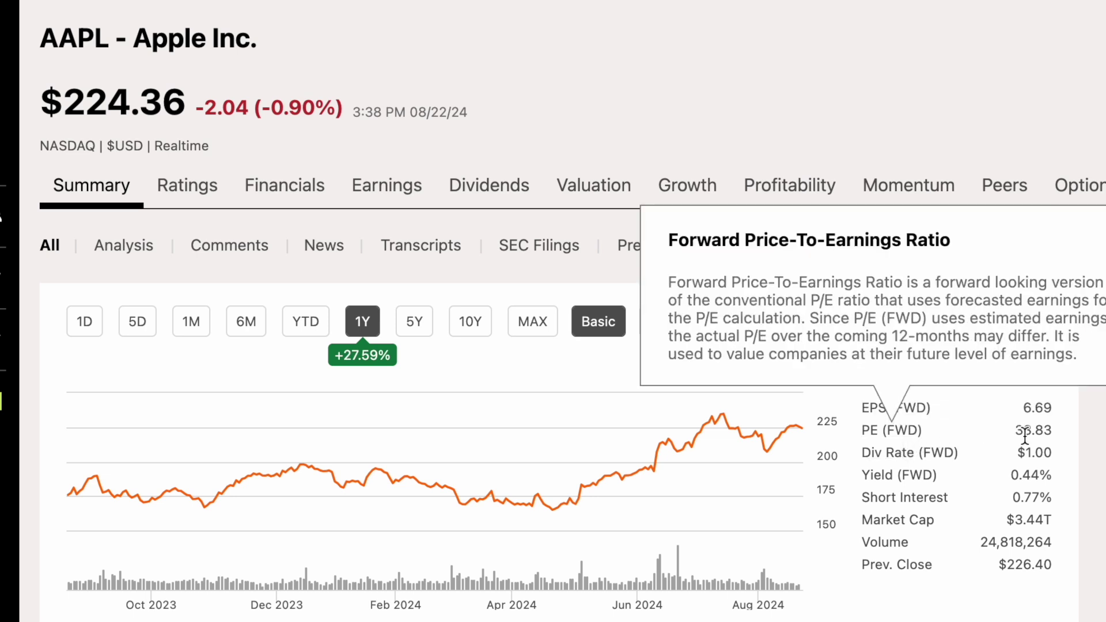
left_click_drag(1014, 431, 1059, 438)
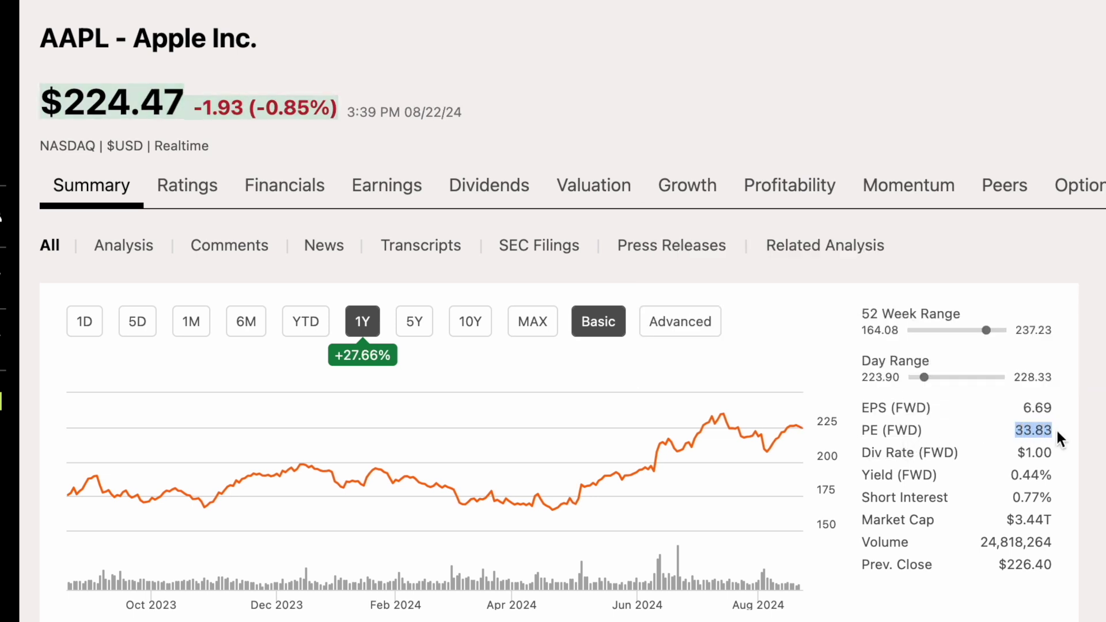
left_click(1060, 433)
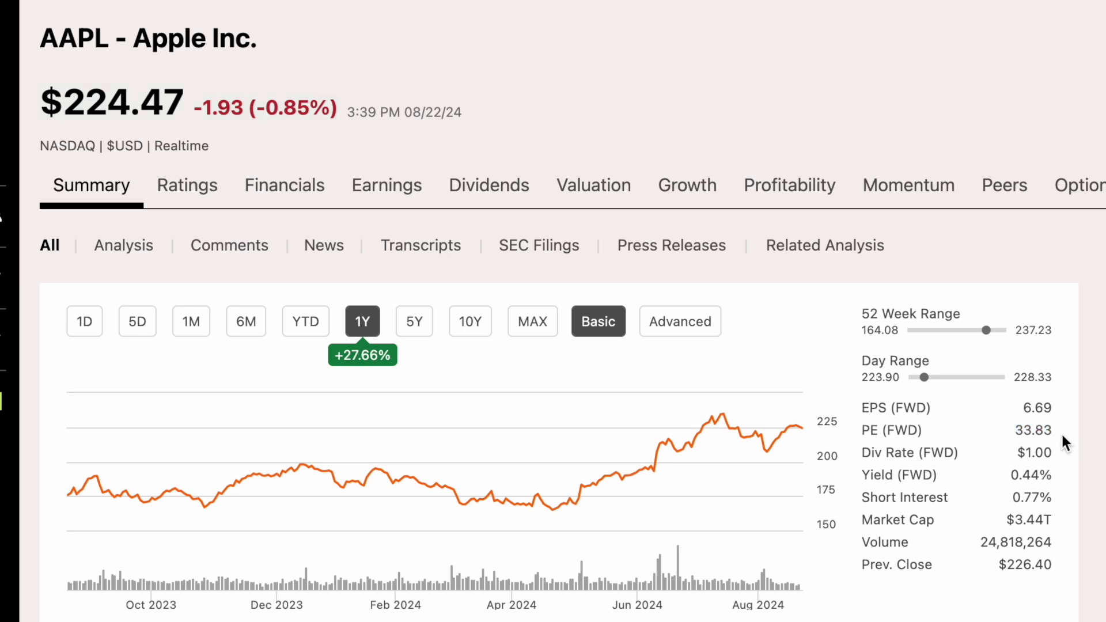
Step: Examine Apple's share price against the forward EPS and forward PE on the Summary page
left_click_drag(44, 105, 182, 111)
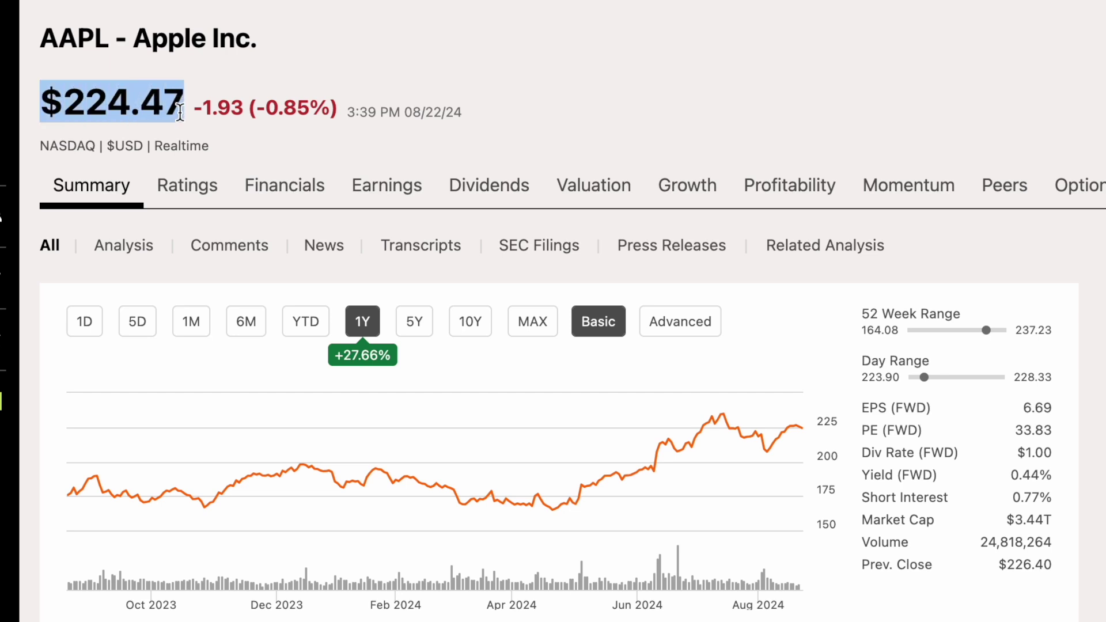
left_click(190, 124)
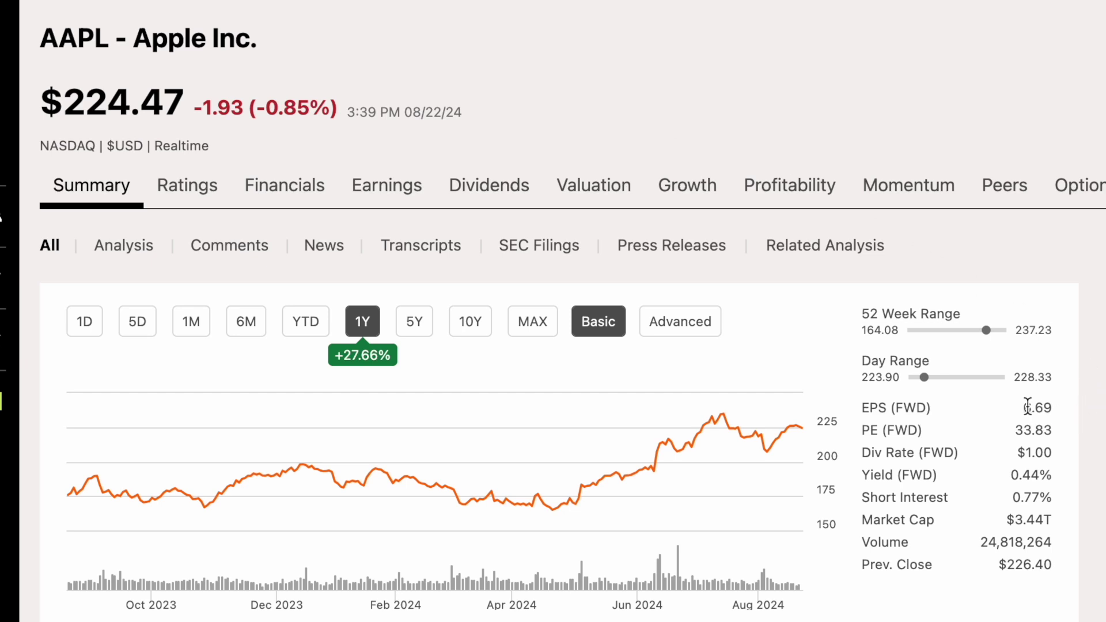
left_click(1065, 411)
left_click(1076, 411)
left_click_drag(1014, 433, 1071, 432)
left_click(1072, 433)
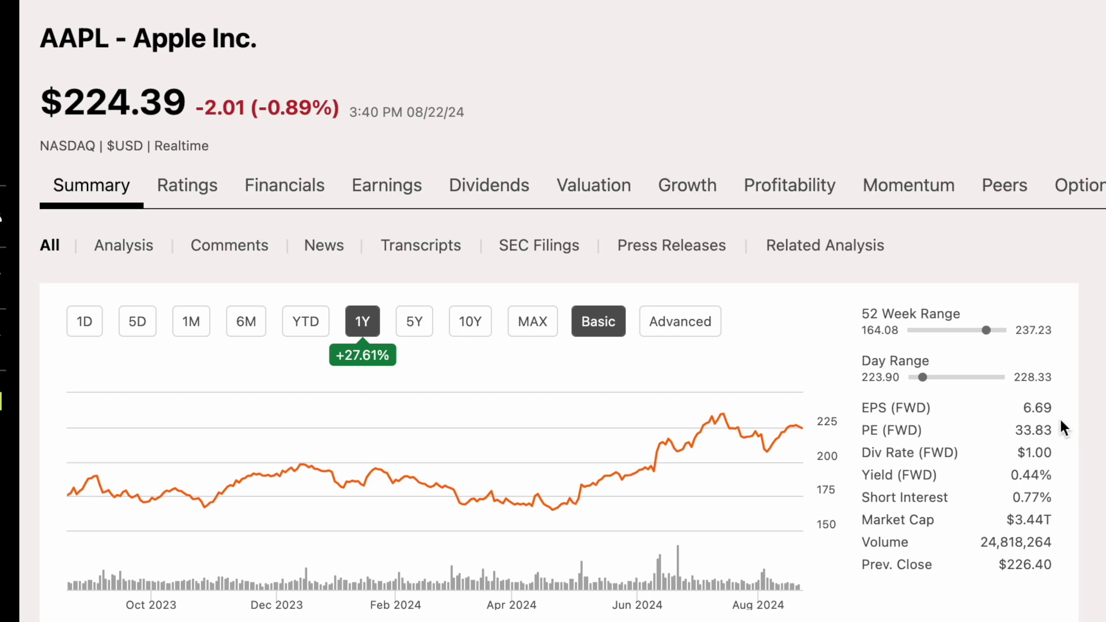
mouse_move(1020, 430)
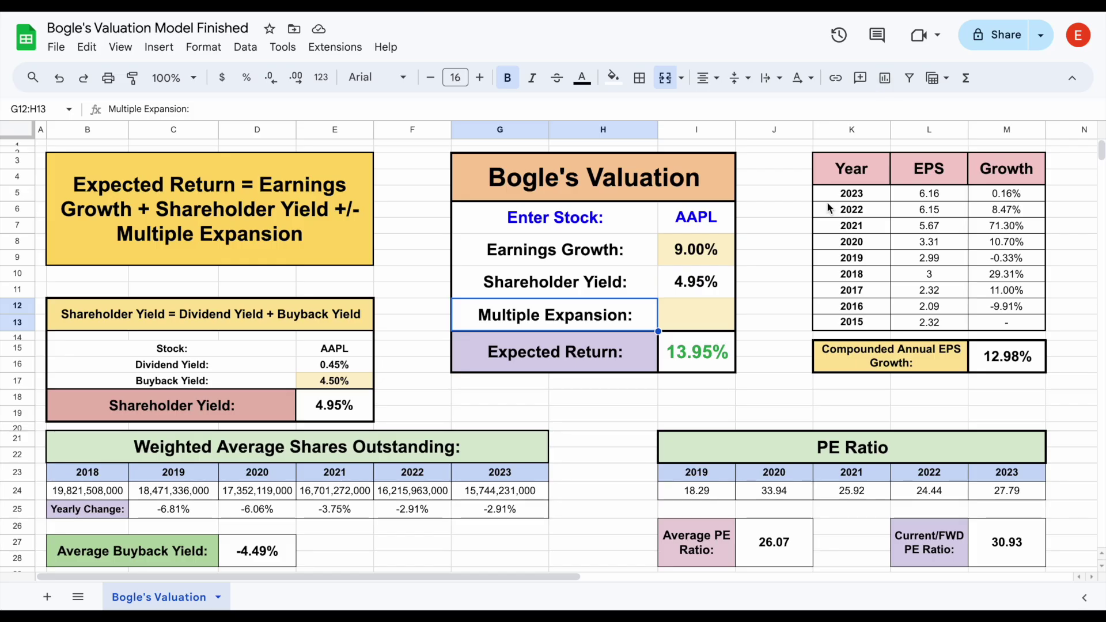
Step: Return to the valuation spreadsheet and inspect the 2019 to 2023 PE ratios and the Average PE Ratio formula
left_click(800, 321)
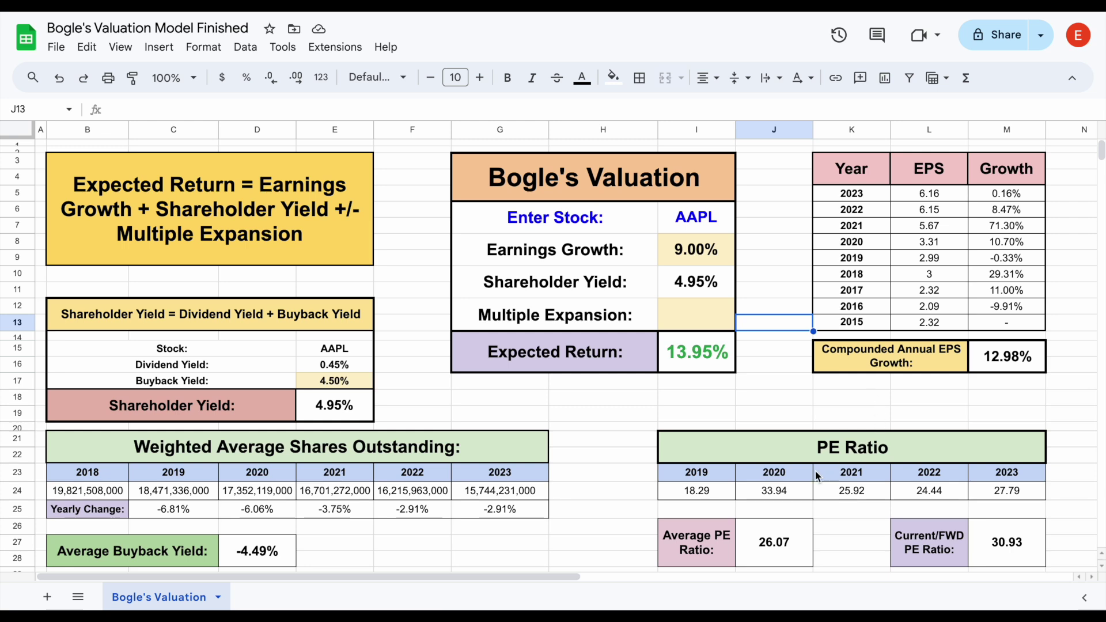
left_click(764, 546)
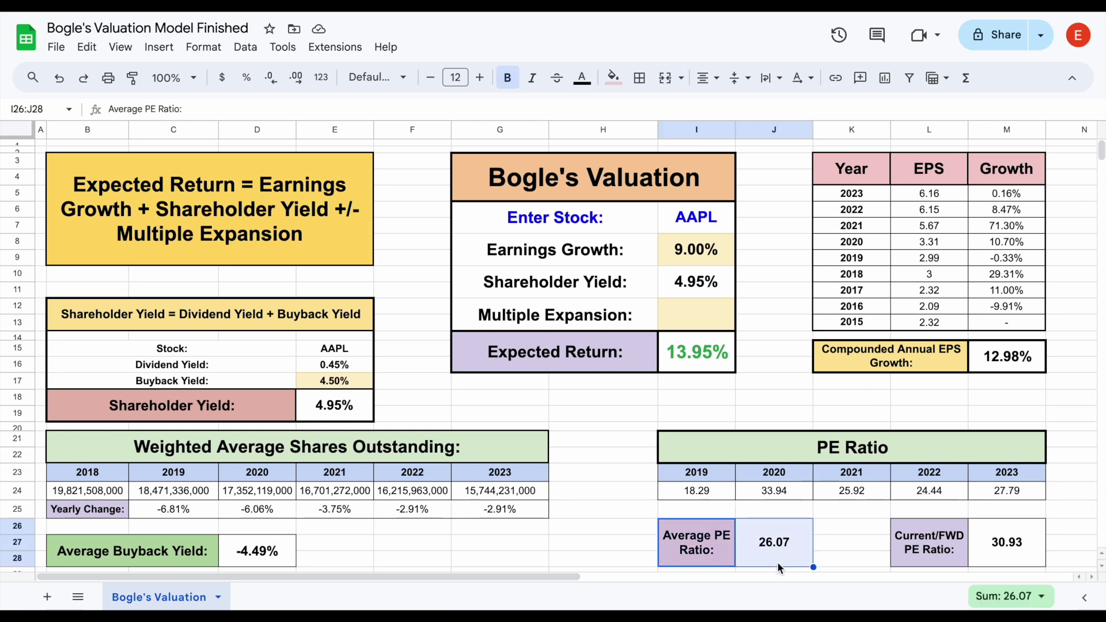
left_click_drag(706, 491, 1004, 502)
left_click(1004, 496)
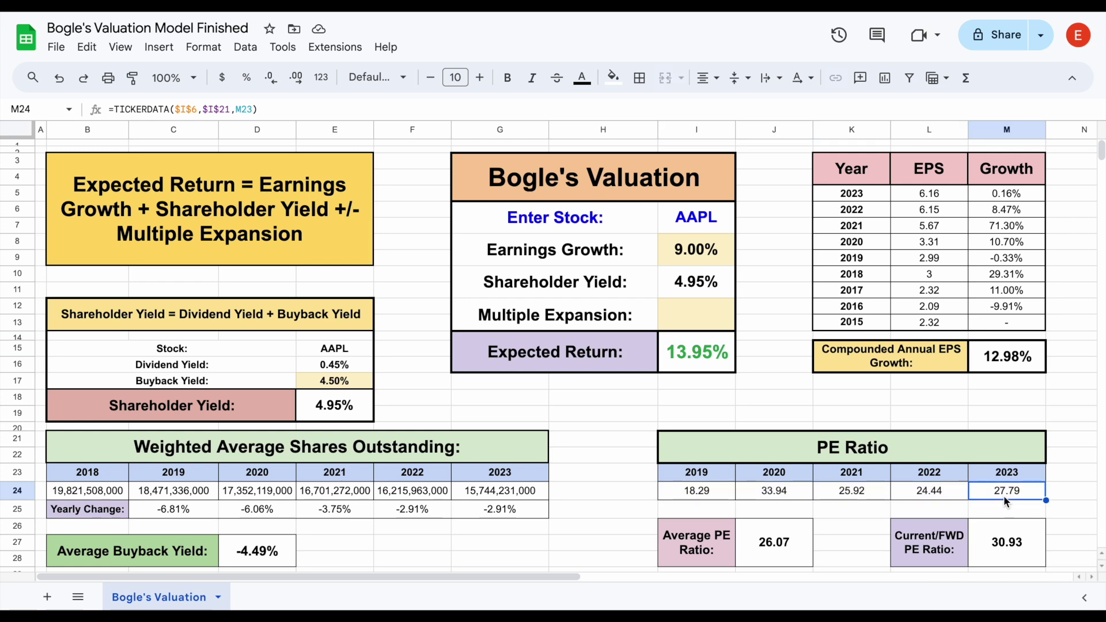
left_click(717, 548)
left_click_drag(718, 548, 772, 554)
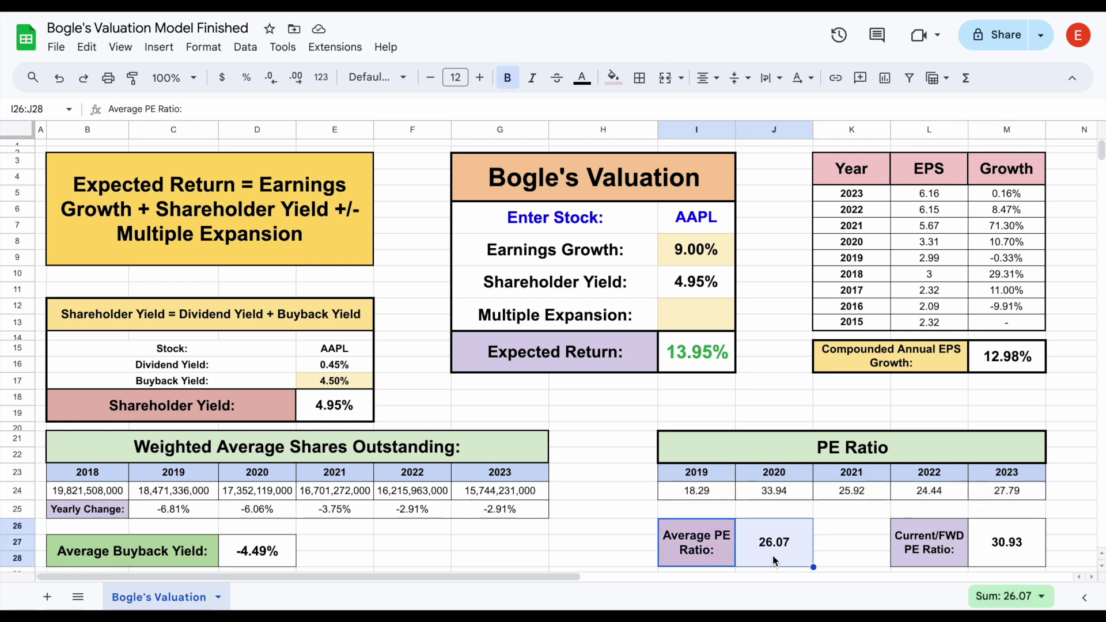
left_click(772, 553)
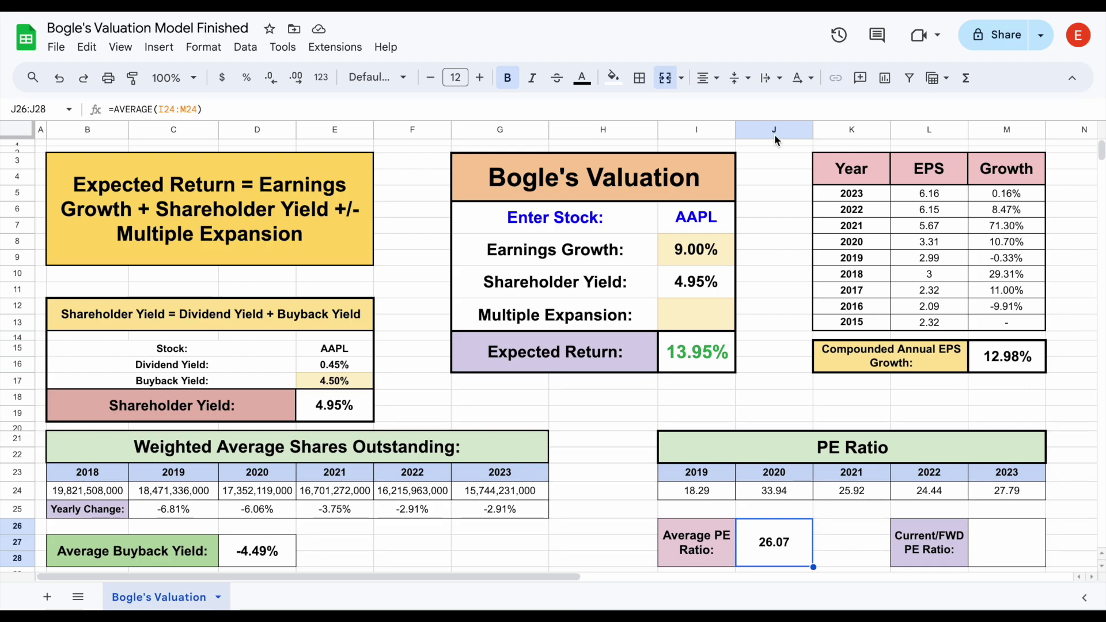
Step: Recheck Apple's forward PE on the Seeking Alpha Summary page and enter 33.83 as the Current/FWD PE Ratio in the spreadsheet
key("ctrl+Tab")
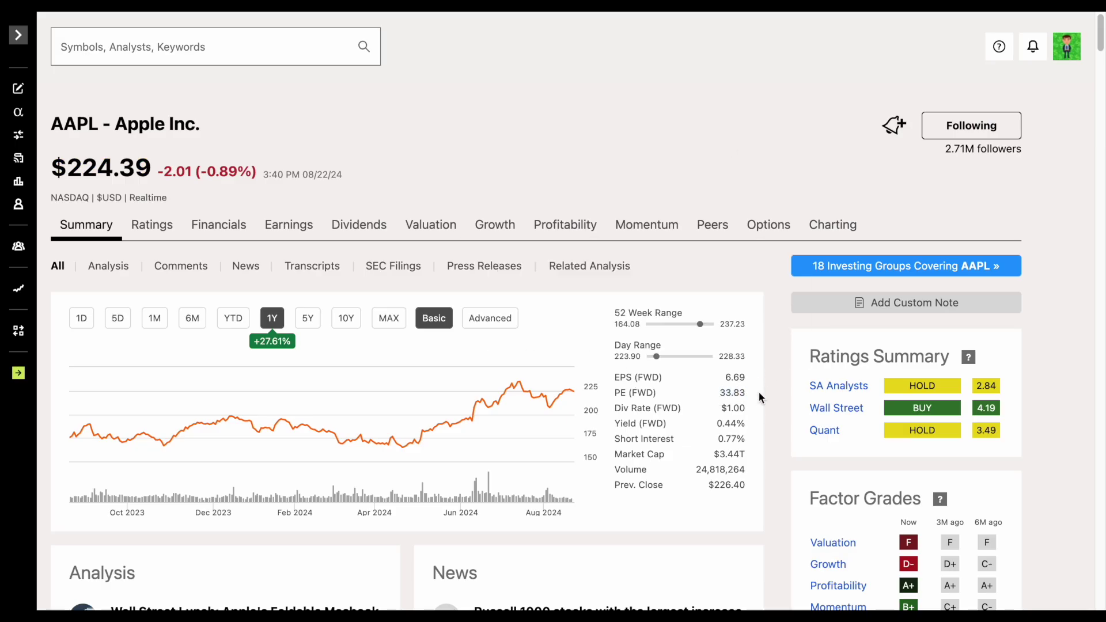
key("ctrl+shift+Tab")
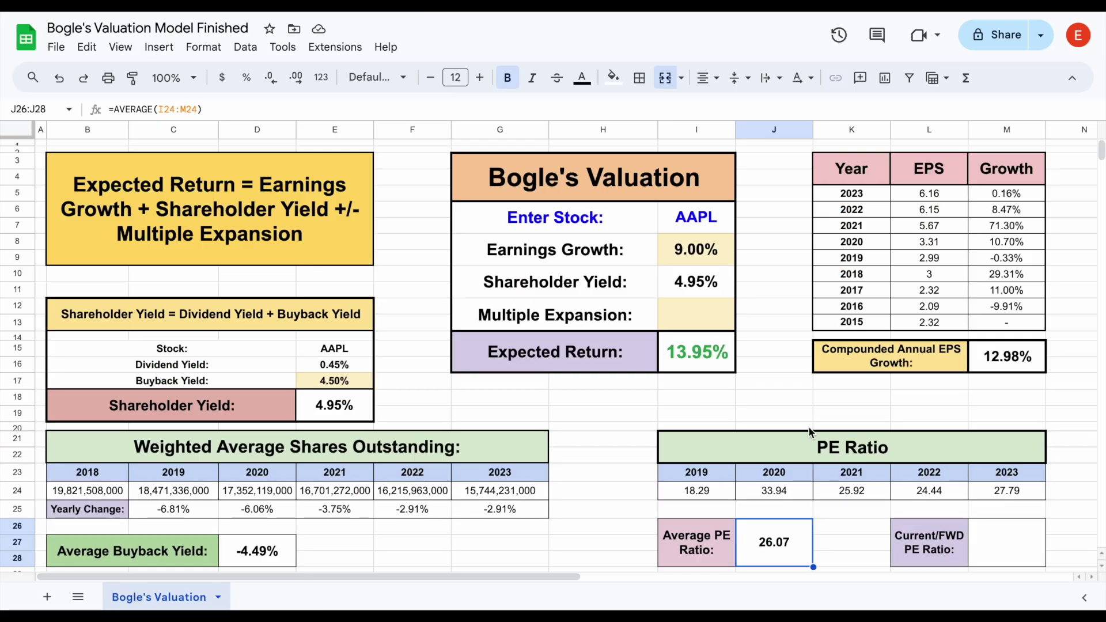
left_click_drag(728, 543, 767, 545)
left_click(863, 530)
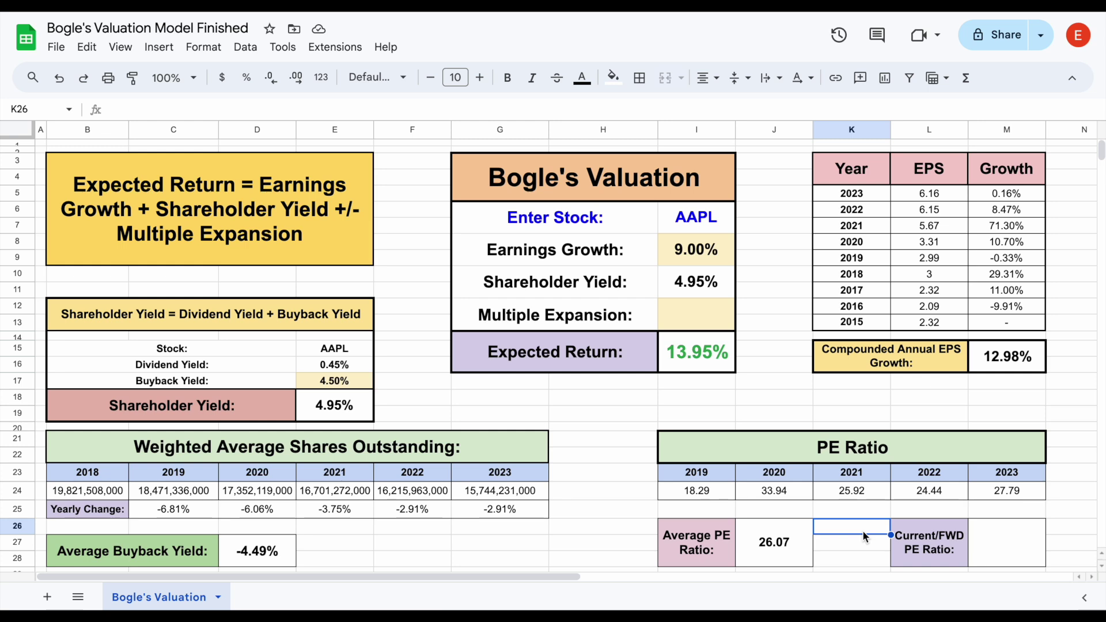
left_click(993, 547)
type("33.")
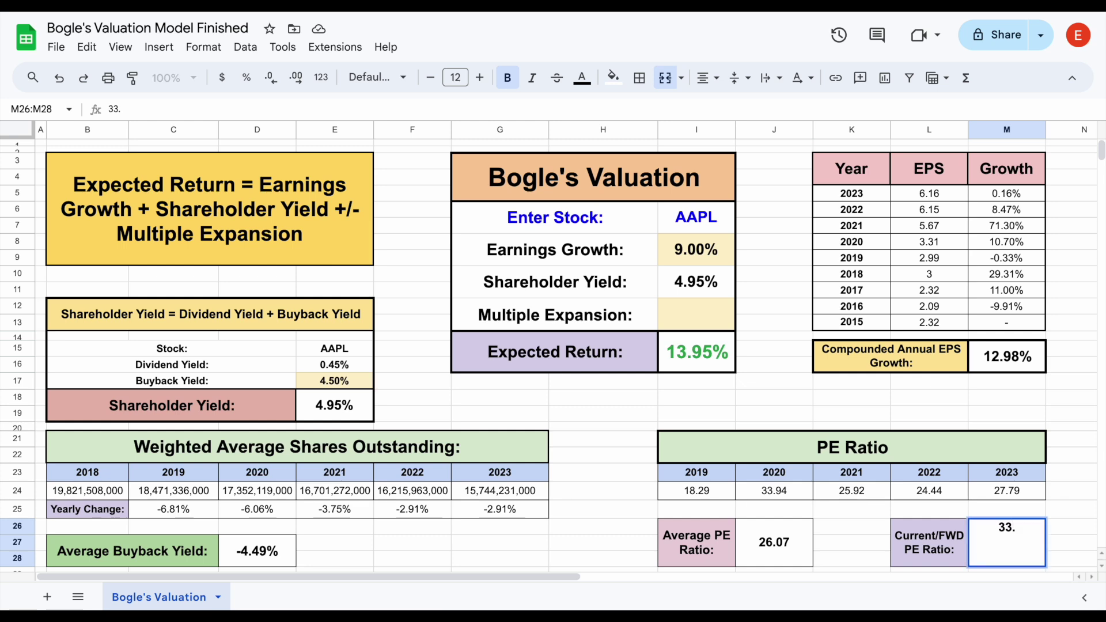
type("83")
key("Return")
Step: Compare the historical and average PE ratios with the current forward PE and set Multiple Expansion to -5%
left_click_drag(698, 476, 960, 533)
left_click(996, 557)
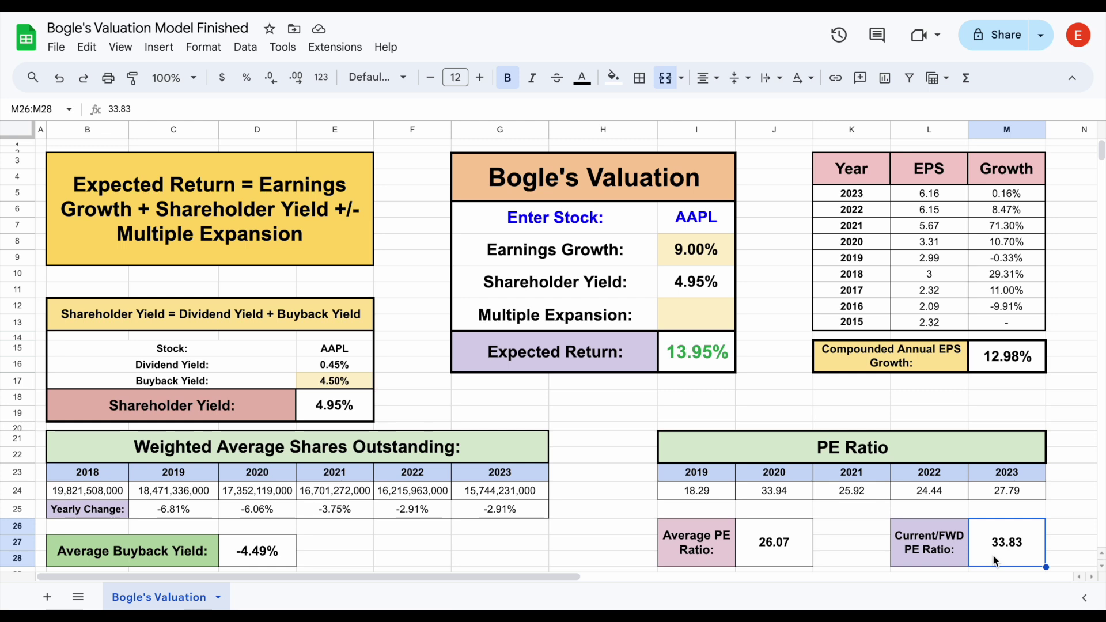
scroll(957, 551, "right", 1)
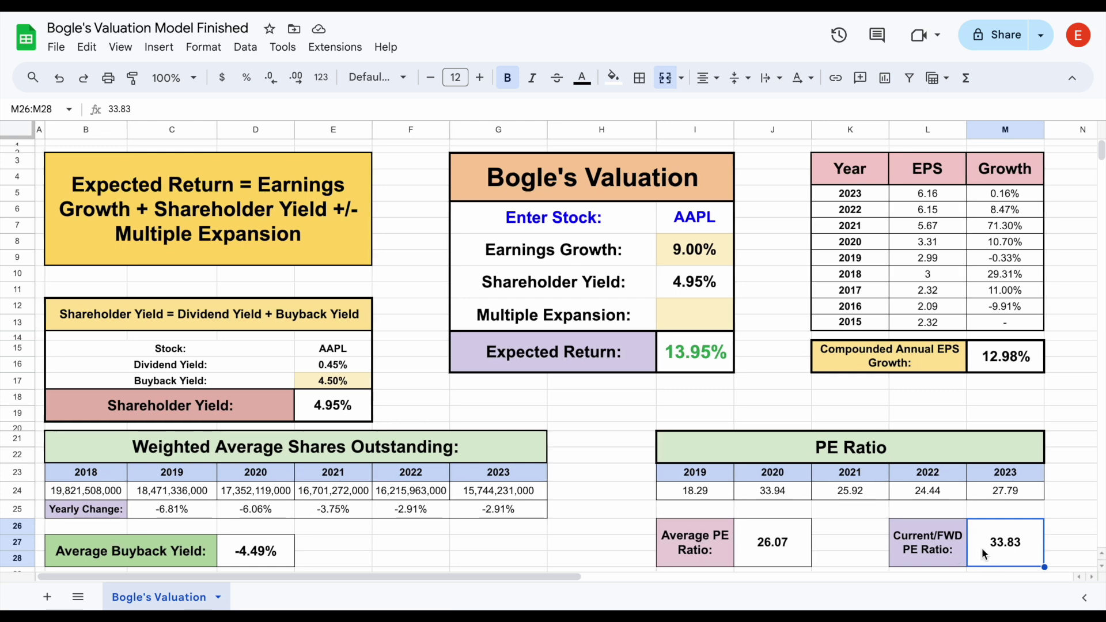
left_click(926, 553, "shift")
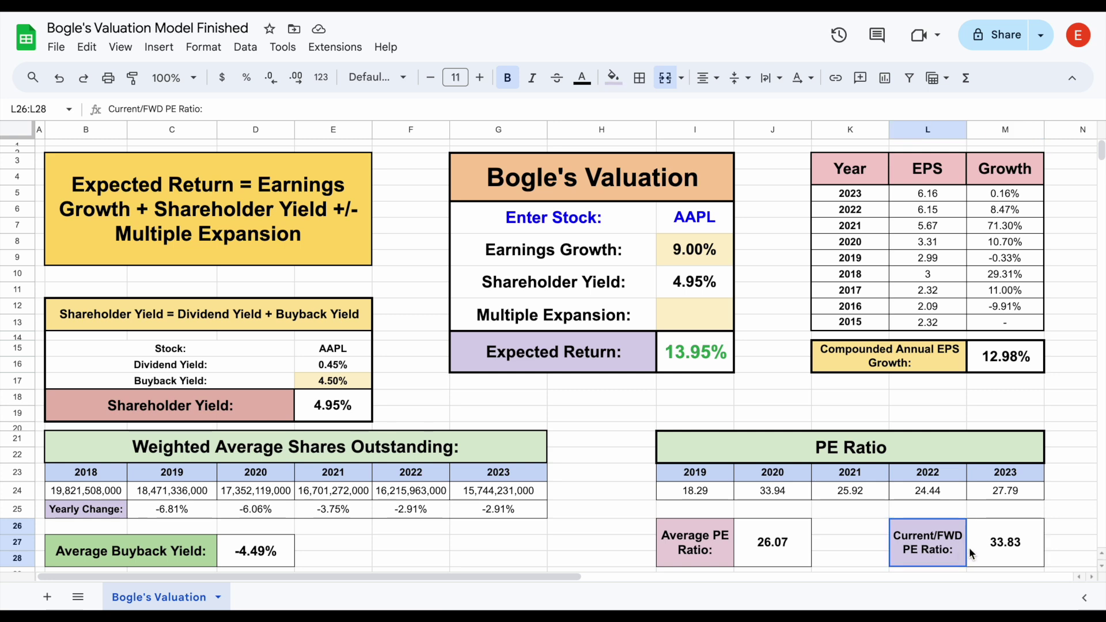
left_click(982, 549)
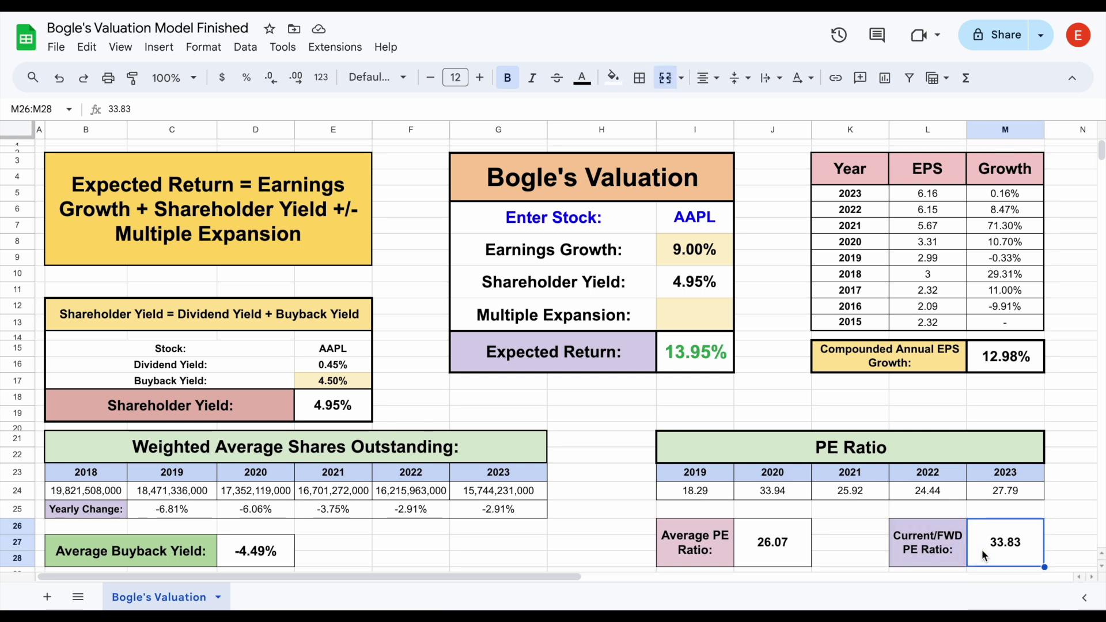
left_click(714, 326)
type("-5")
key("Return")
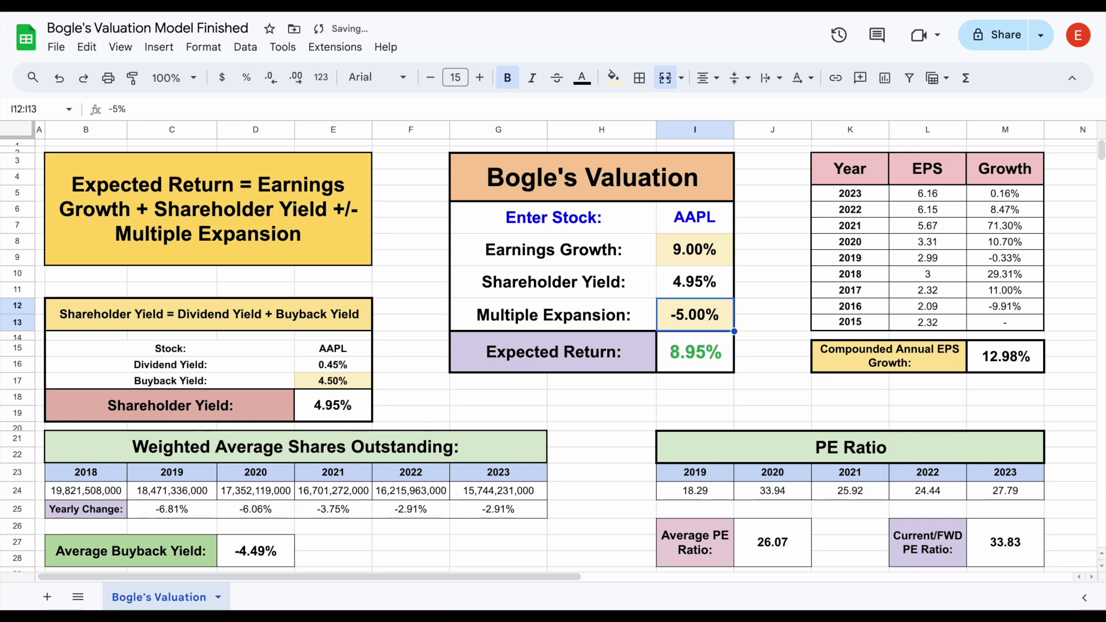
Step: Review Apple's Earnings Growth, Shareholder Yield and Multiple Expansion entries and inspect the Expected Return formula
left_click_drag(602, 251, 723, 326)
left_click(722, 325)
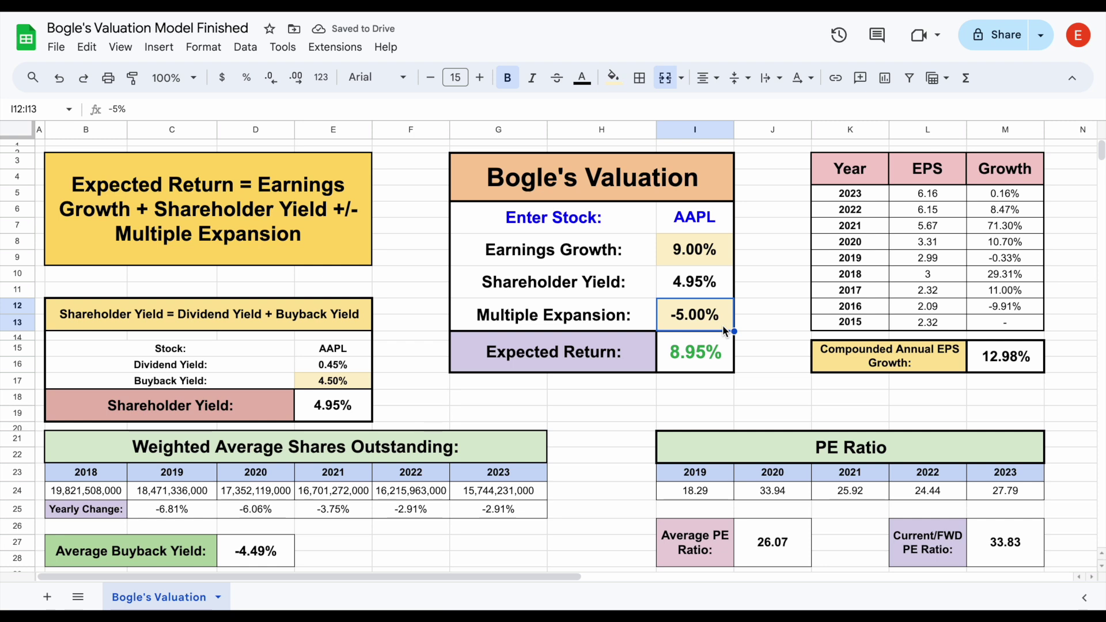
left_click_drag(634, 256, 700, 253)
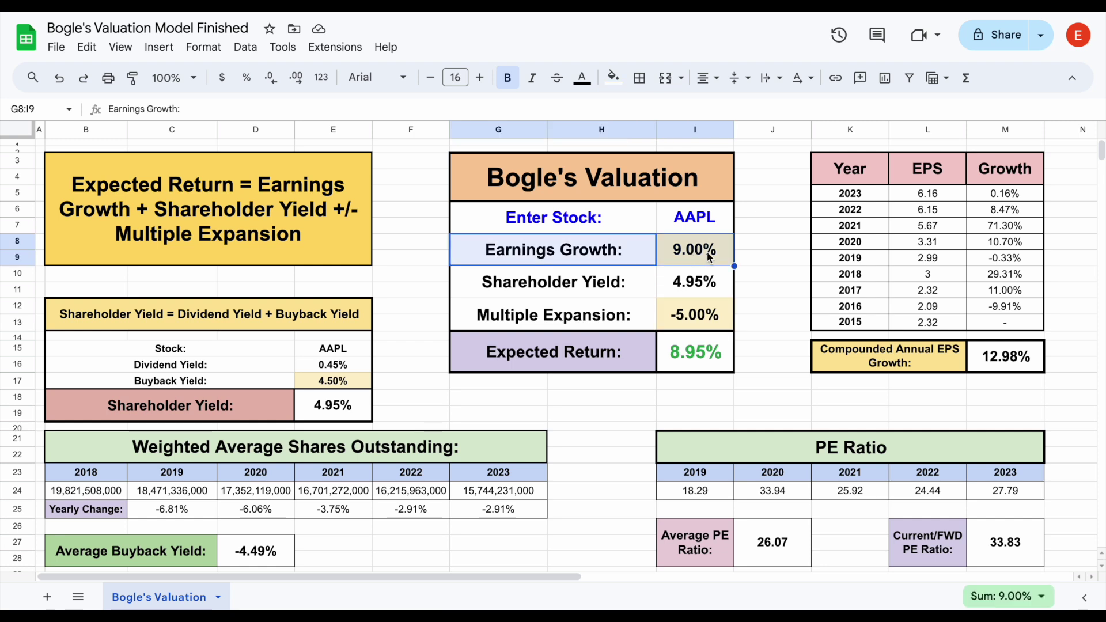
left_click(627, 285)
left_click(716, 288)
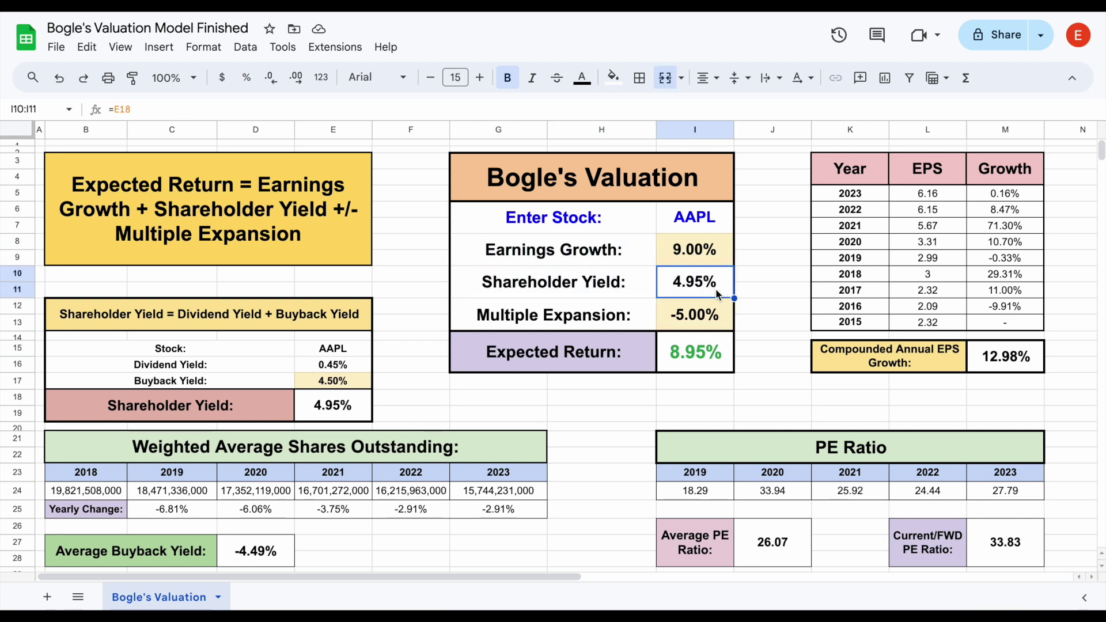
left_click_drag(643, 326, 718, 326)
left_click(718, 326)
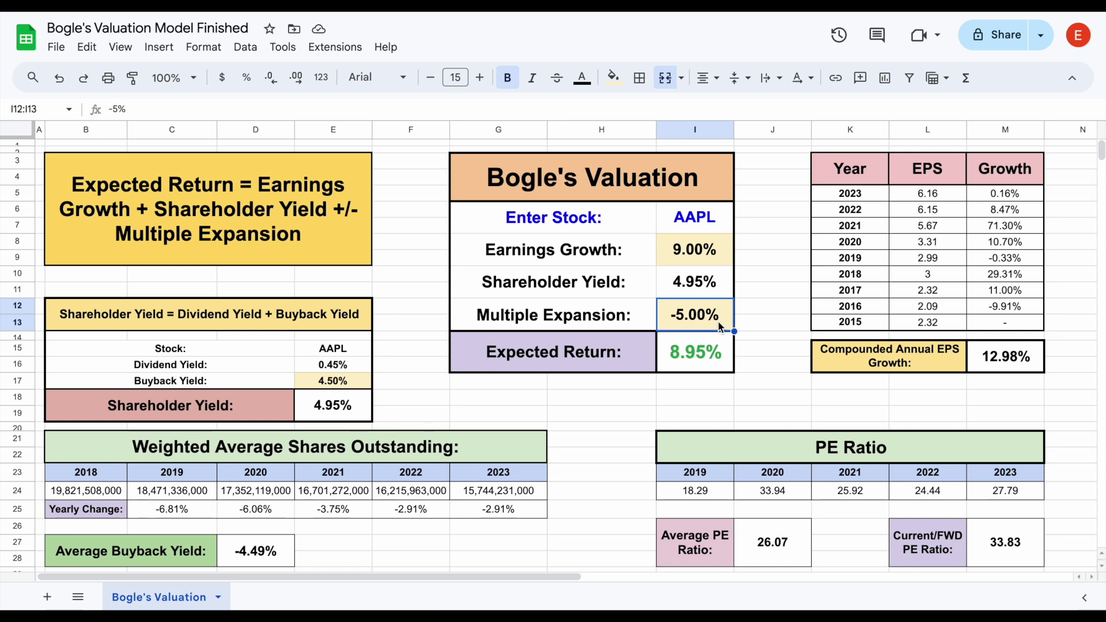
left_click_drag(623, 354, 701, 367)
left_click(701, 366)
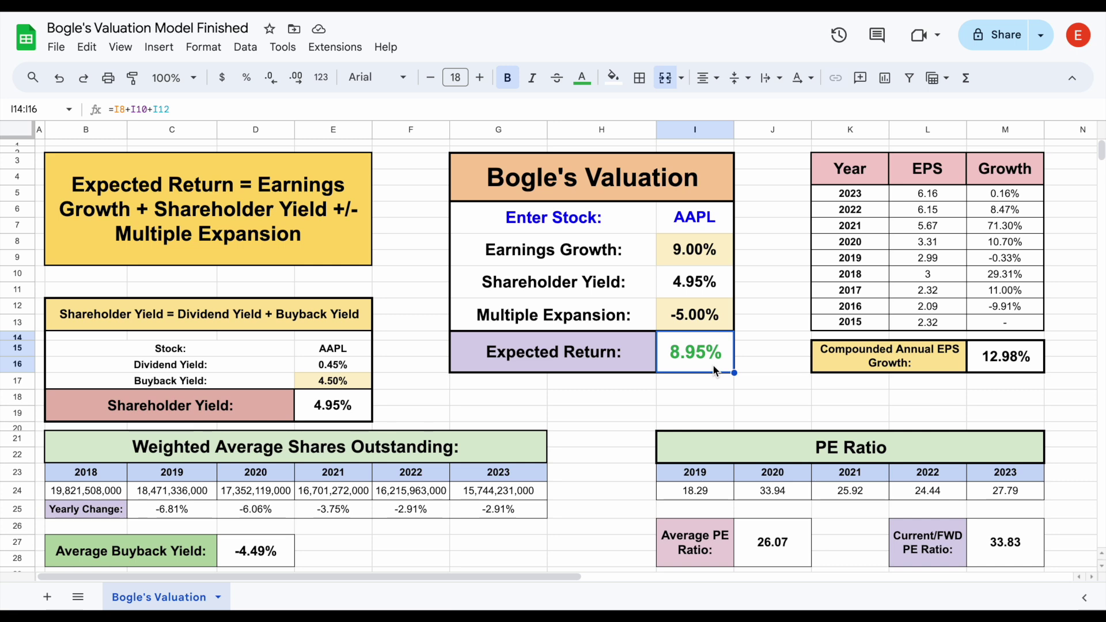
Step: Change the valuation stock to MO and clear the Multiple Expansion and Earnings Growth values
left_click(699, 220)
type("MO")
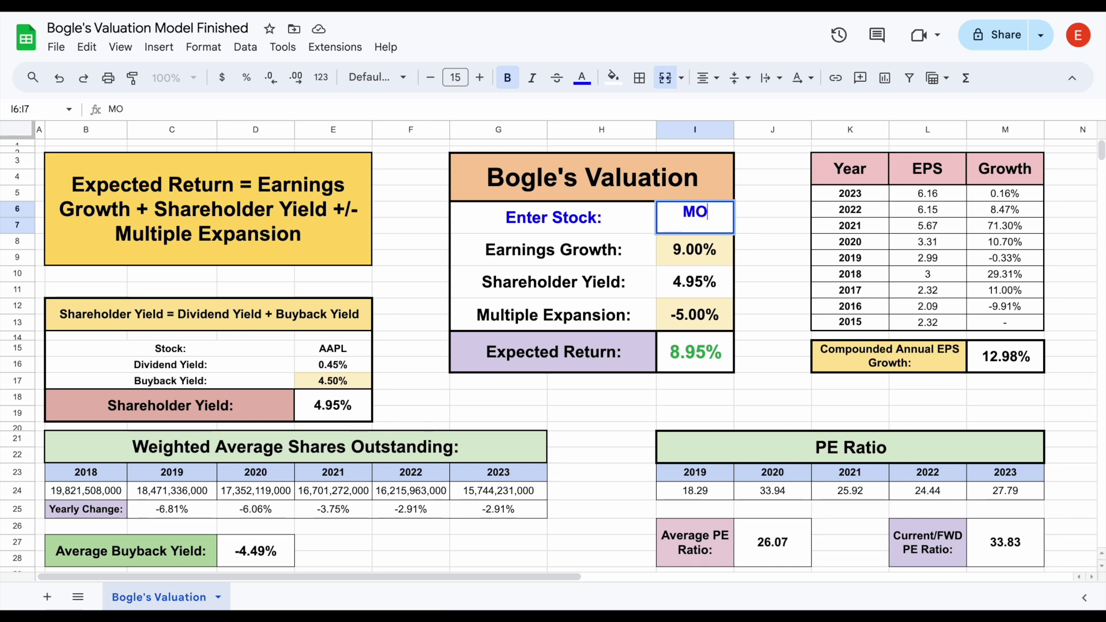
key("Return")
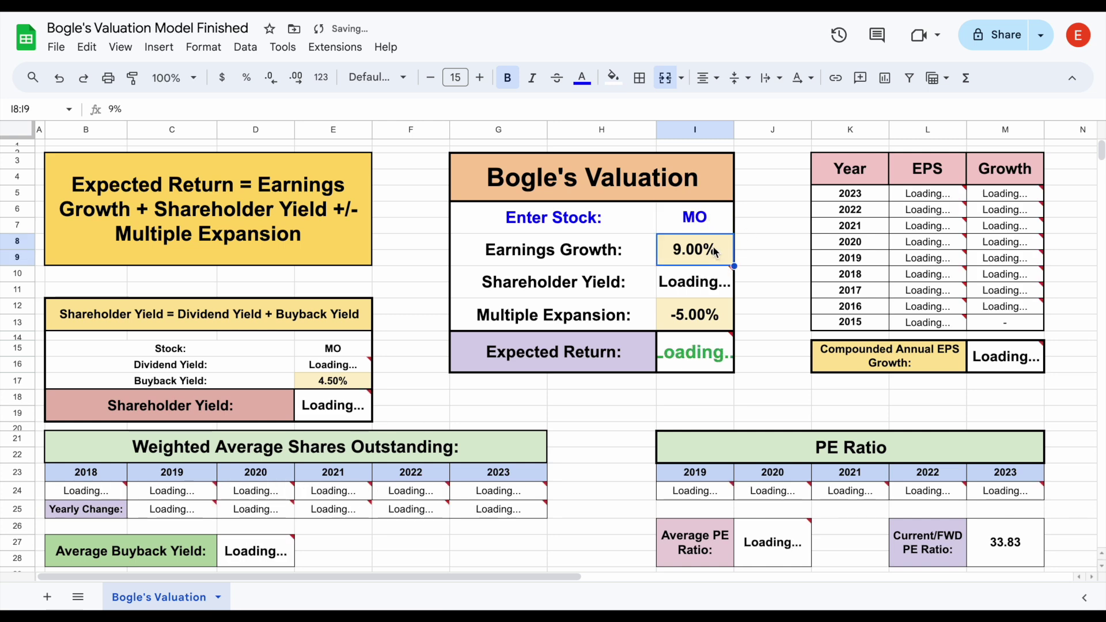
left_click(697, 314)
key("Delete")
left_click(713, 255)
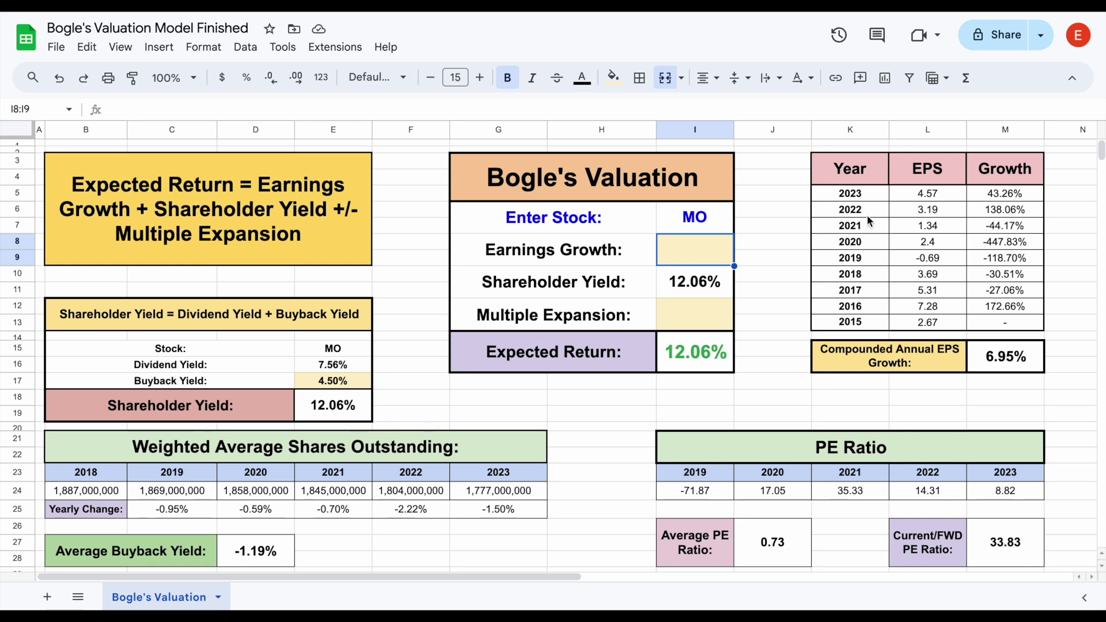
Step: Examine MO's EPS history and Shareholder Yield, and inspect the Dividend Yield with its formula
left_click_drag(852, 199, 1005, 322)
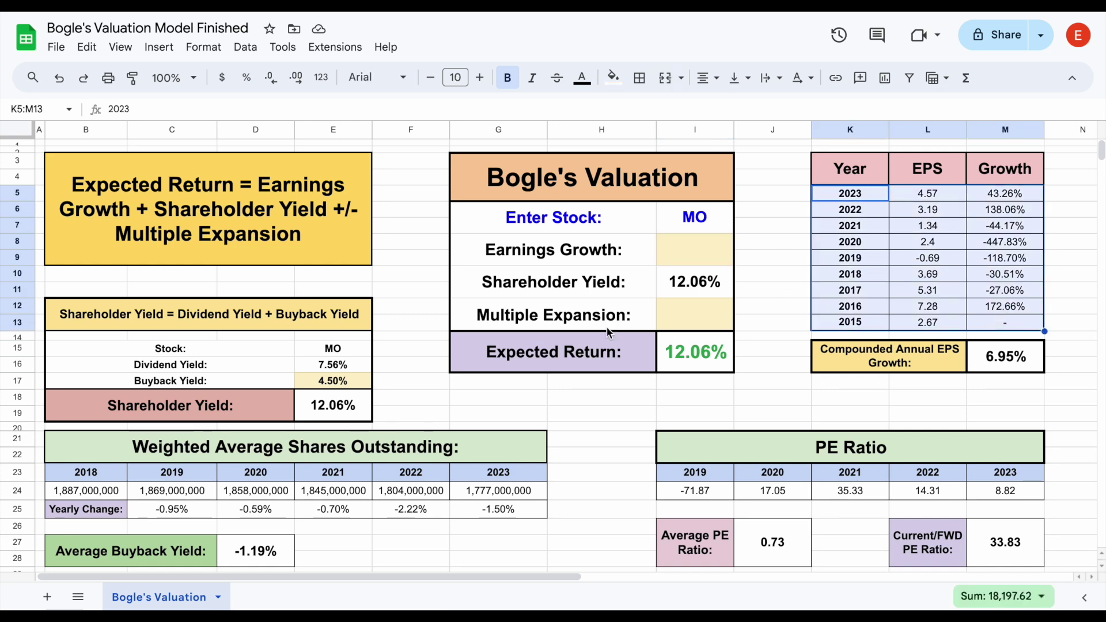
left_click(621, 291)
left_click(674, 292)
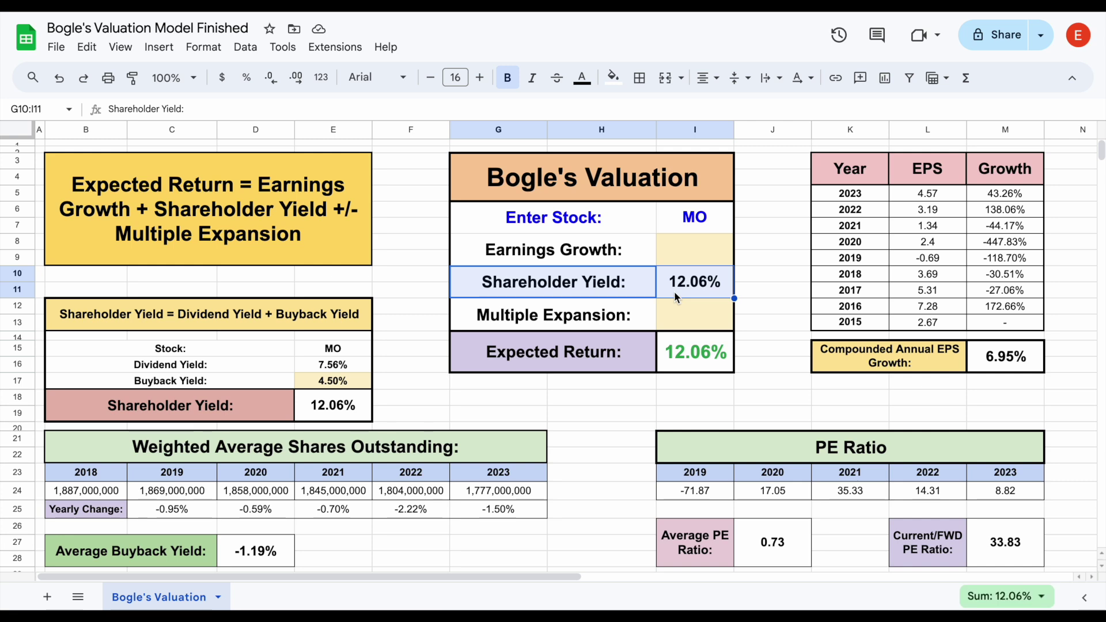
left_click_drag(257, 362, 350, 363)
left_click(351, 368)
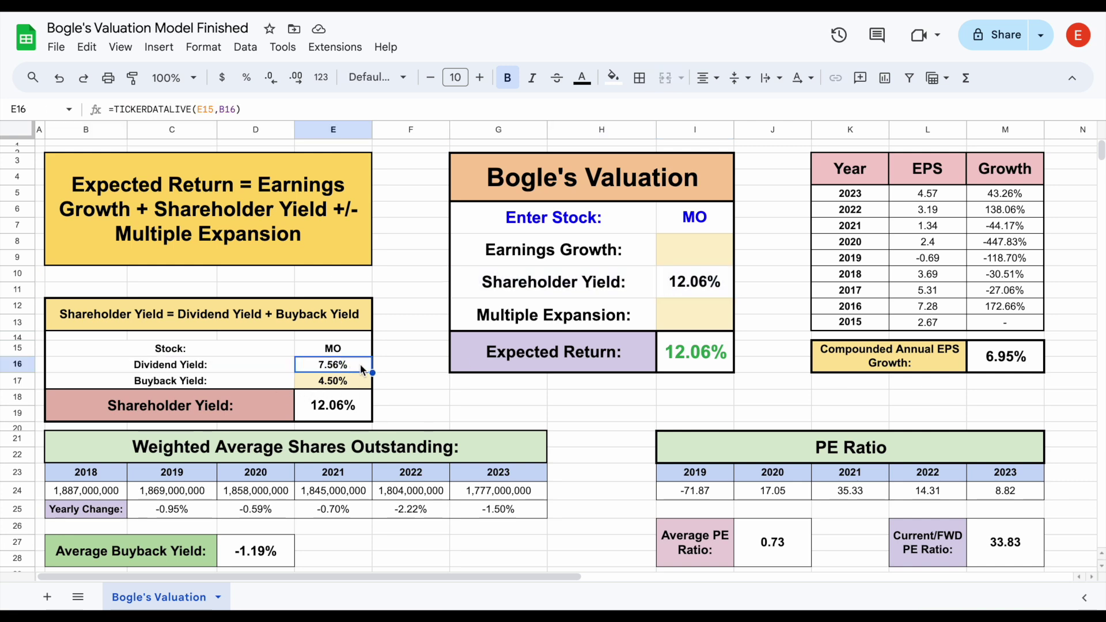
left_click_drag(257, 364, 347, 370)
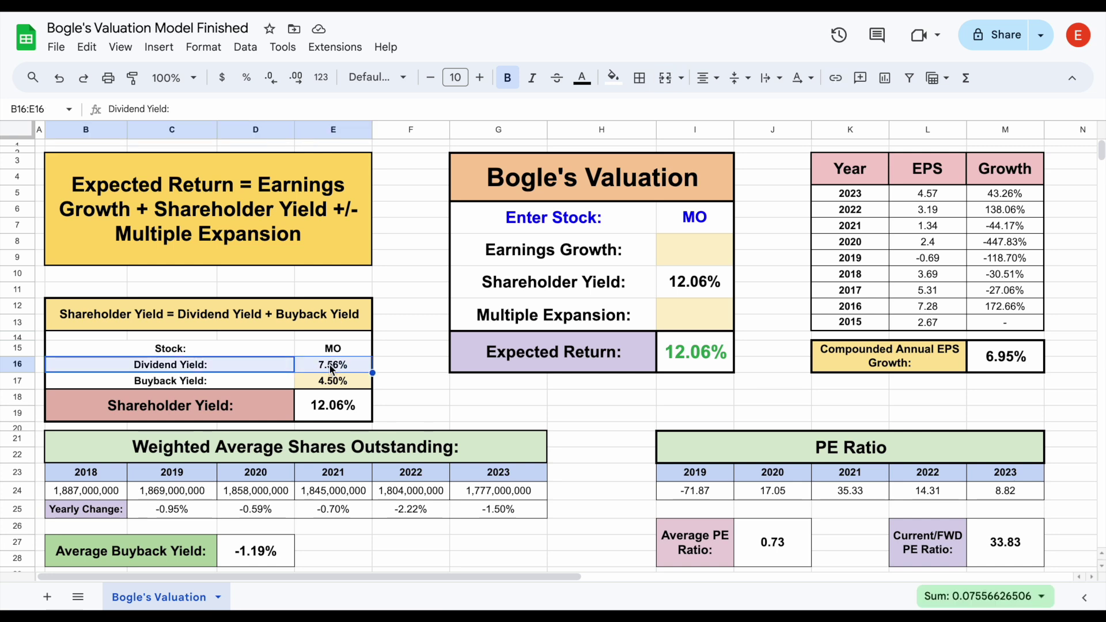
Step: Clear the old Buyback Yield, review MO's yearly share changes and average, enter 1.20%, and check the linked Shareholder Yield
left_click(349, 381)
key("Delete")
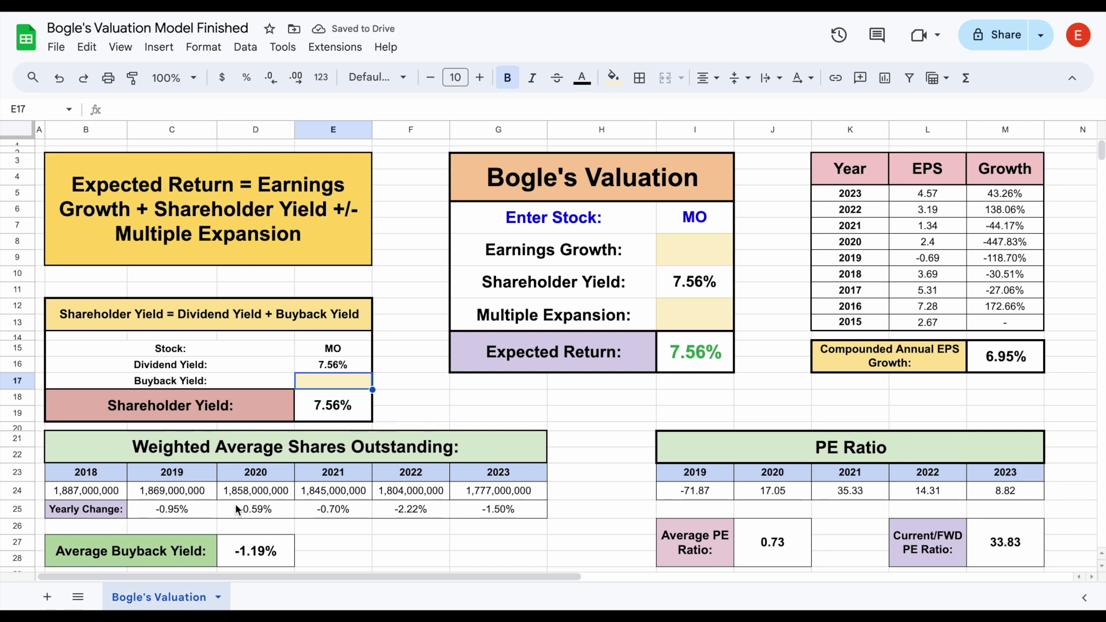
left_click_drag(190, 516, 514, 514)
left_click(533, 515)
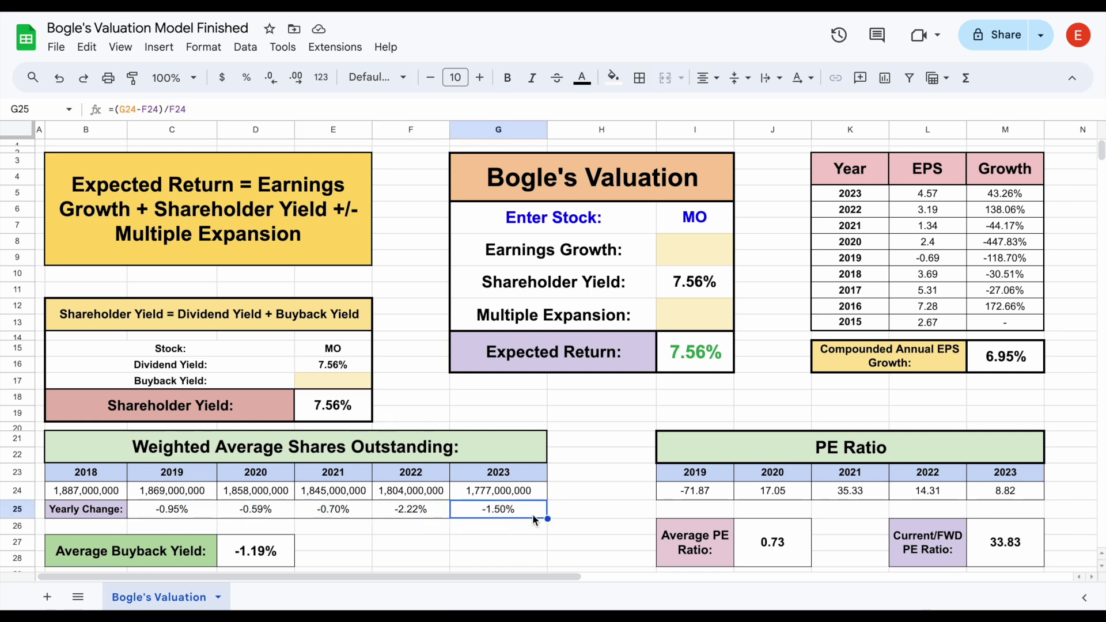
left_click_drag(199, 553, 251, 555)
left_click(259, 556)
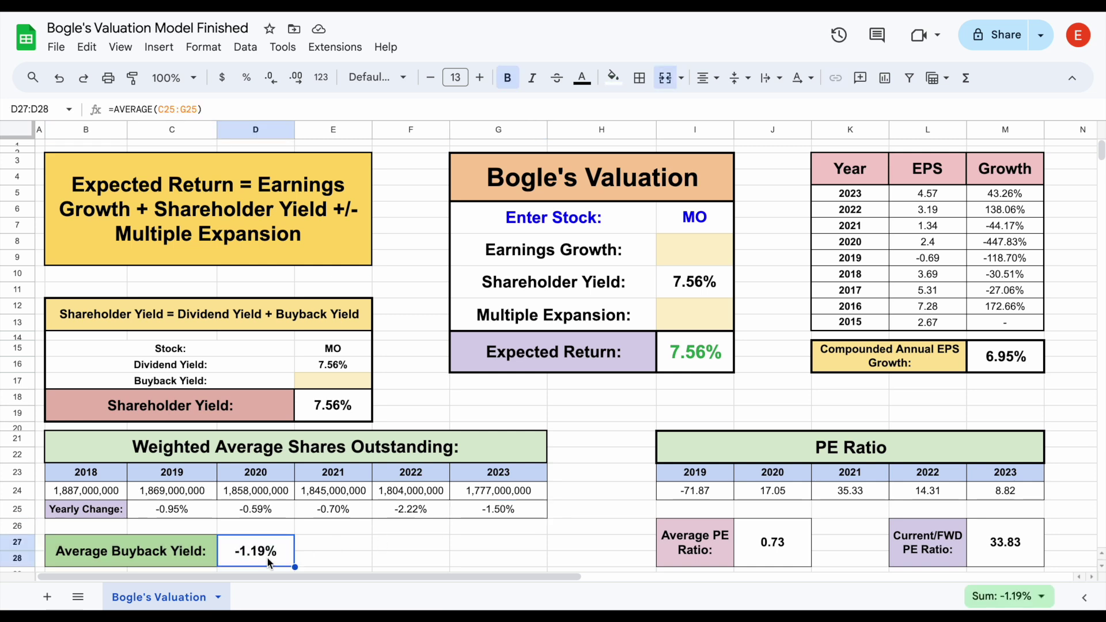
left_click(353, 385)
type("1.20")
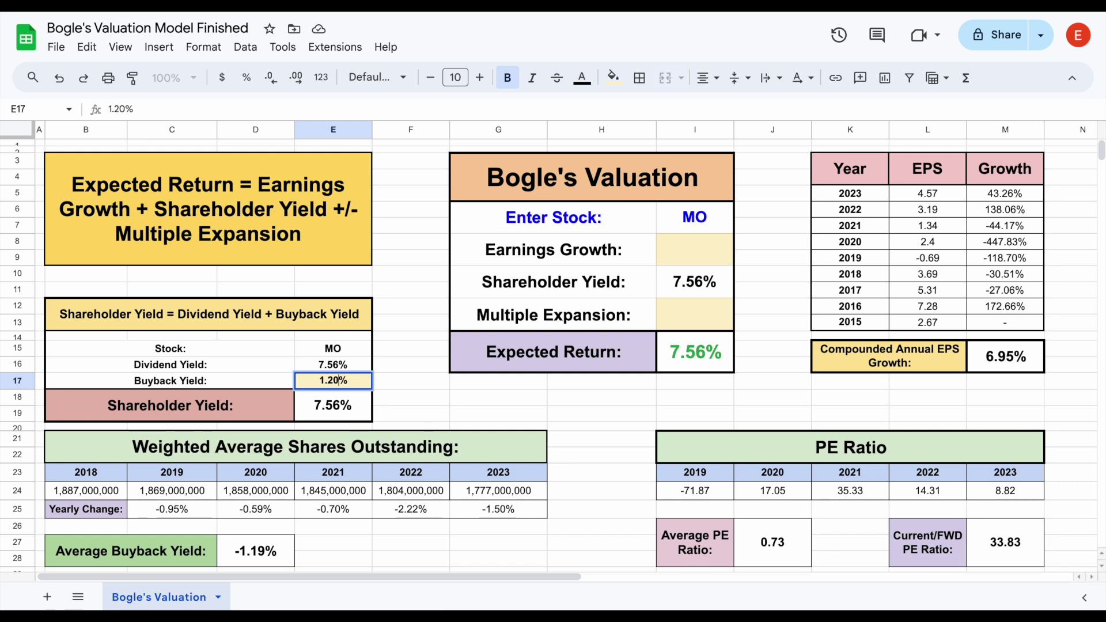
key("Return")
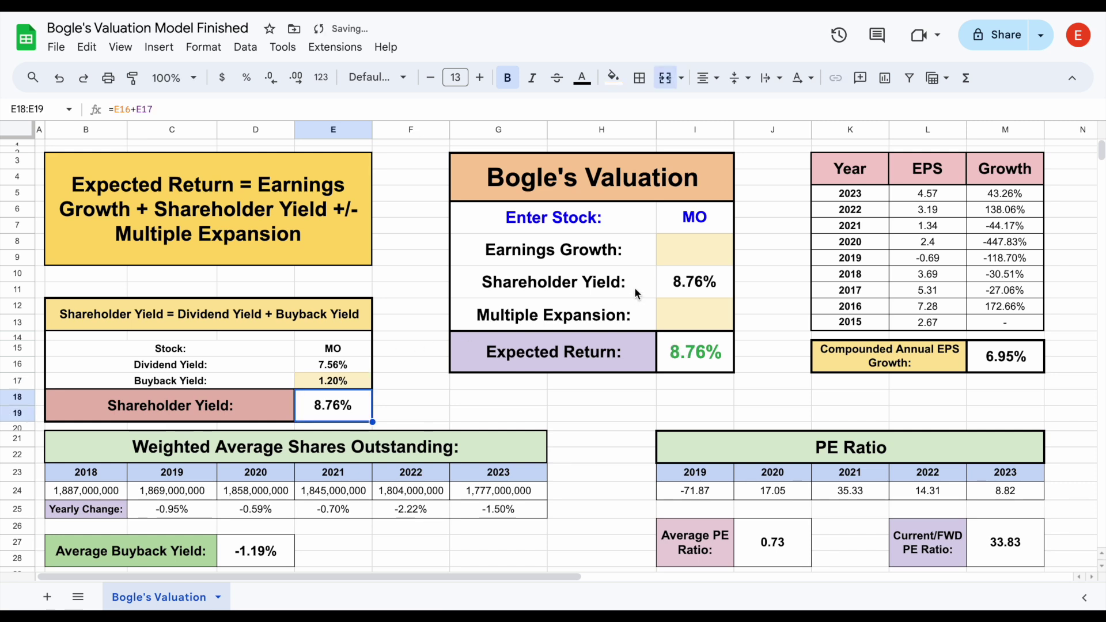
left_click(606, 286)
left_click(702, 288)
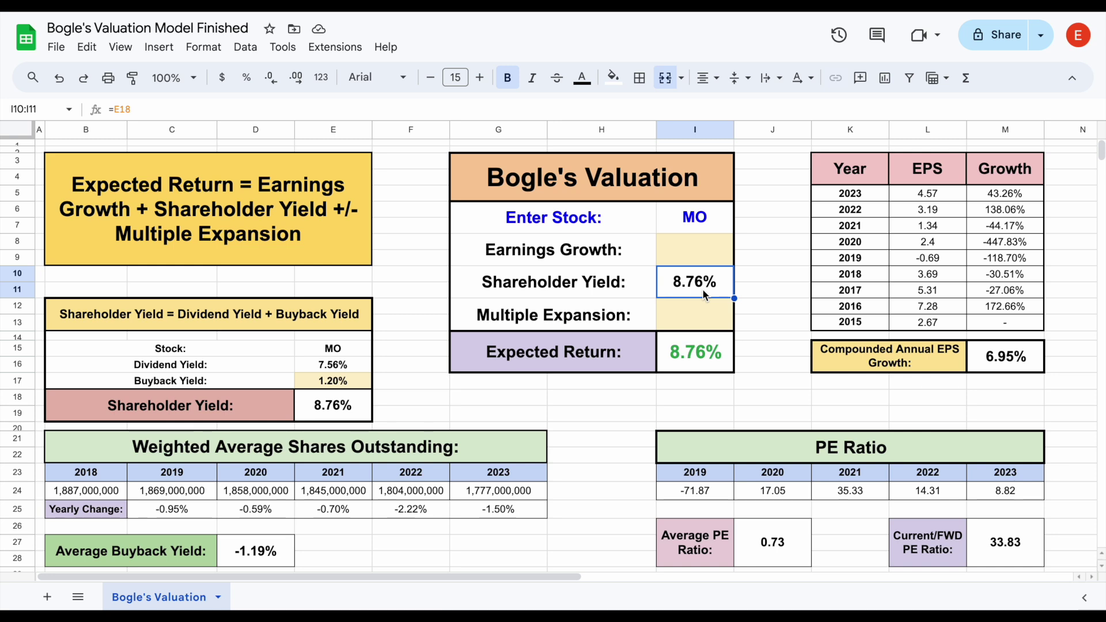
Step: Inspect the Compounded Annual EPS Growth formula and read the EPS growth target in Altria's 2028 Enterprise Goals web page
left_click(932, 361)
left_click(1010, 361)
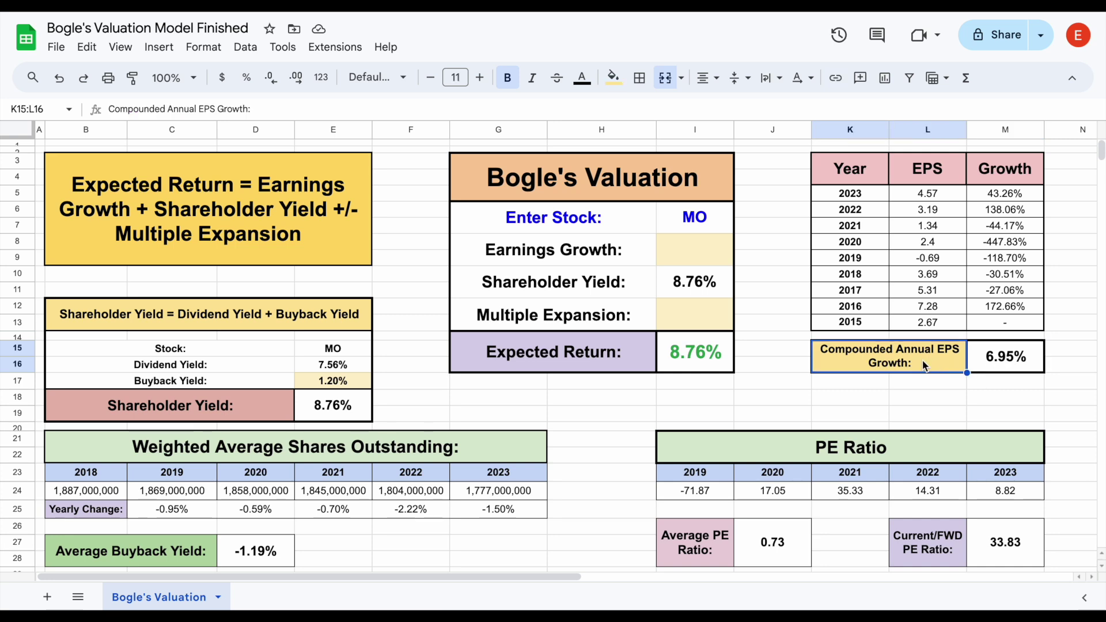
left_click_drag(911, 361, 1000, 369)
left_click(982, 368)
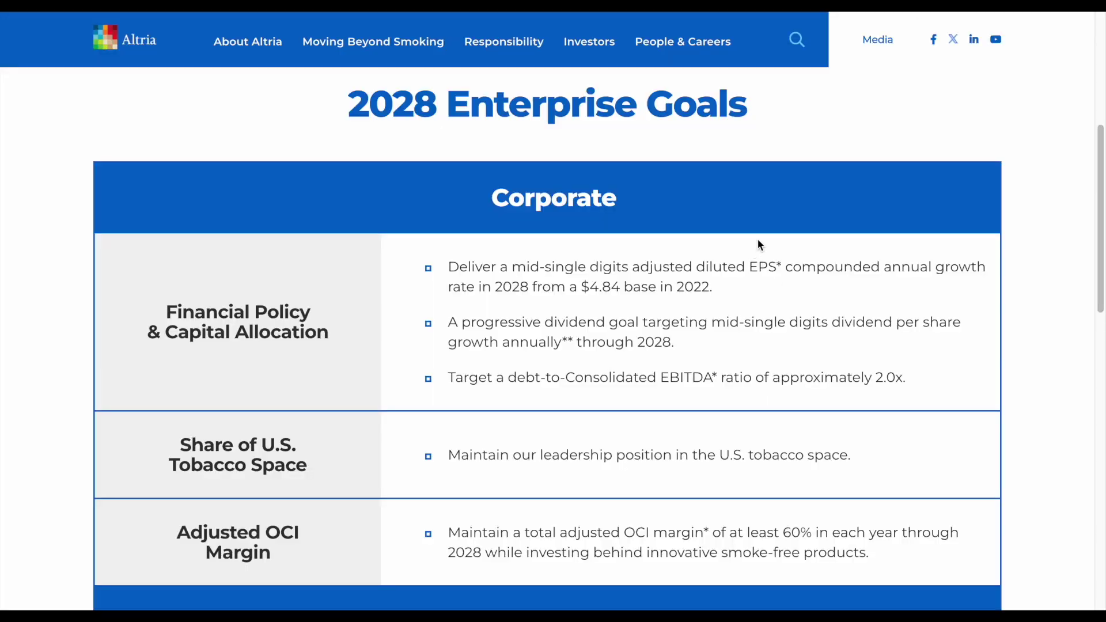
scroll(758, 243, "down", 1)
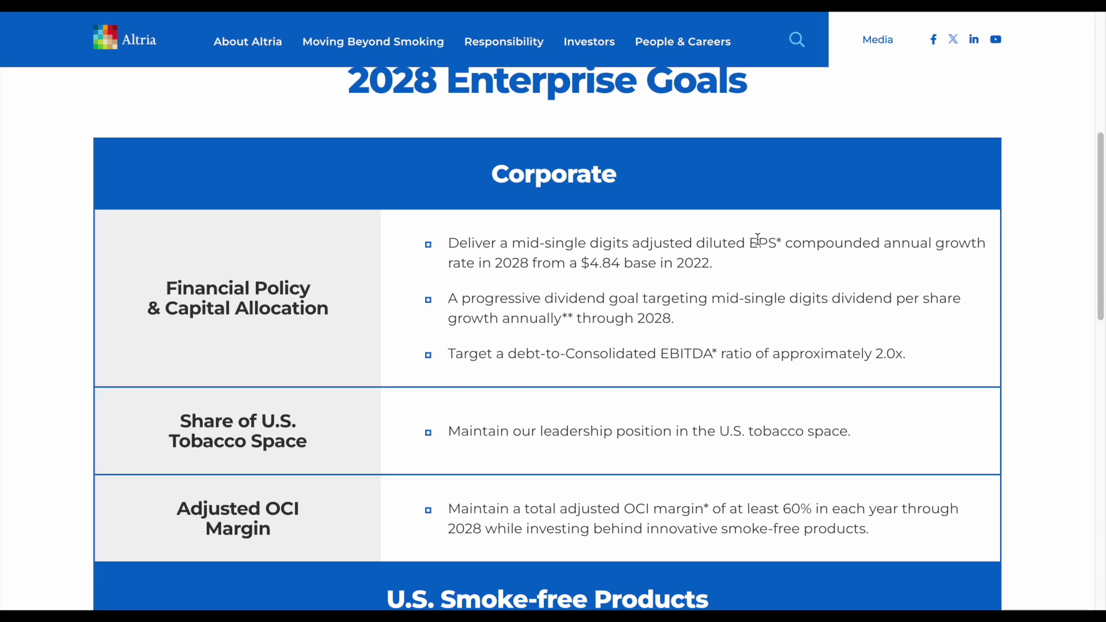
left_click_drag(511, 244, 771, 262)
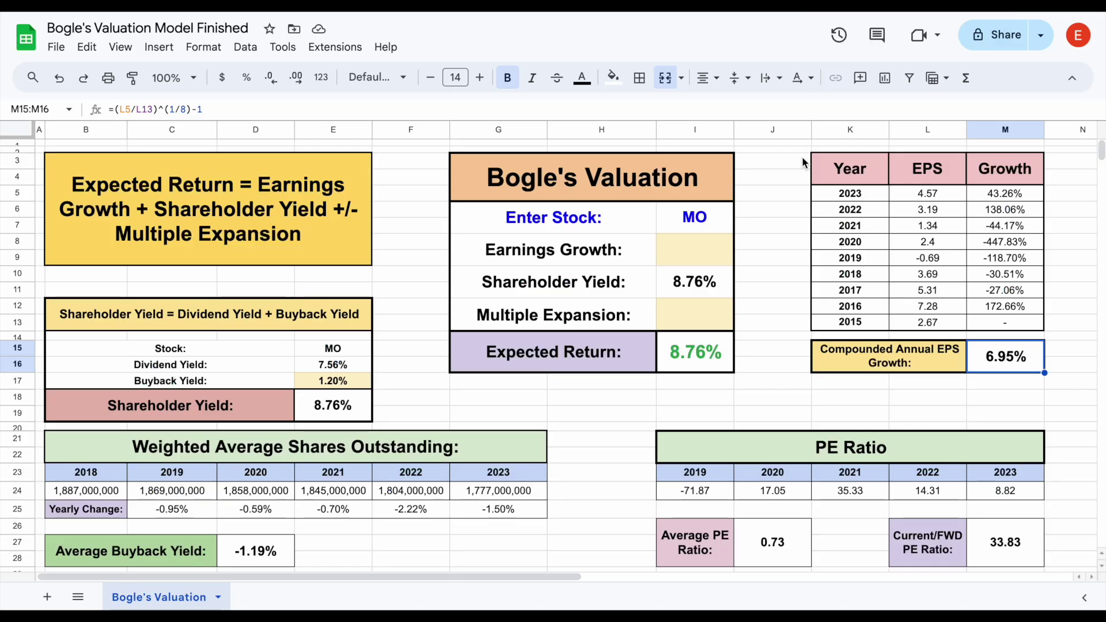
Step: Return to the valuation spreadsheet, set Earnings Growth to 4% and clear the Current/FWD PE Ratio
left_click(801, 167)
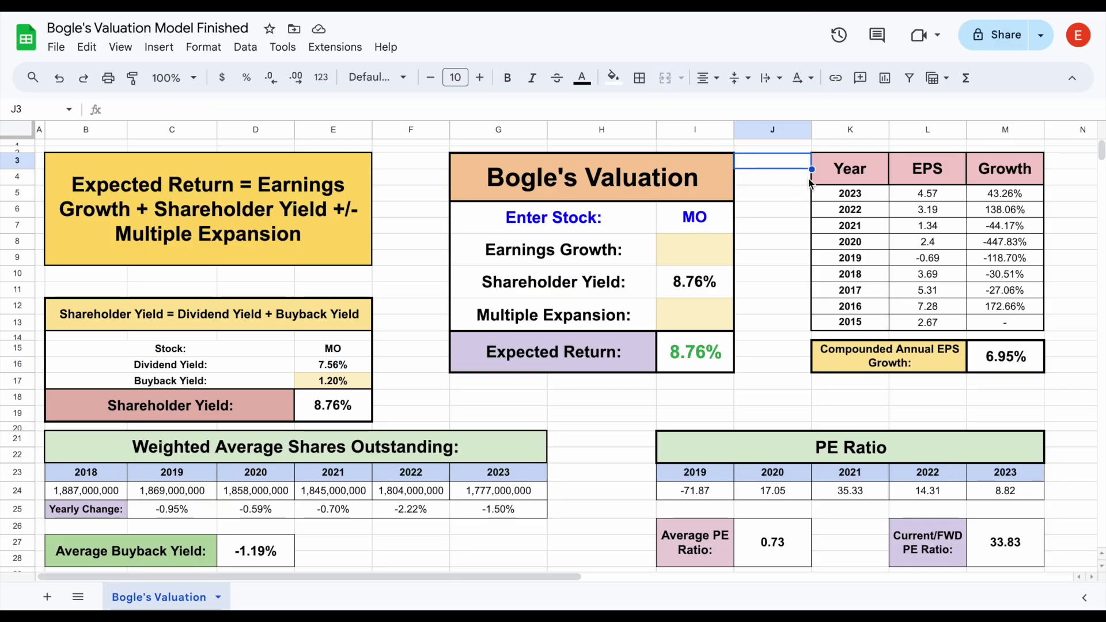
left_click(698, 257)
type("4")
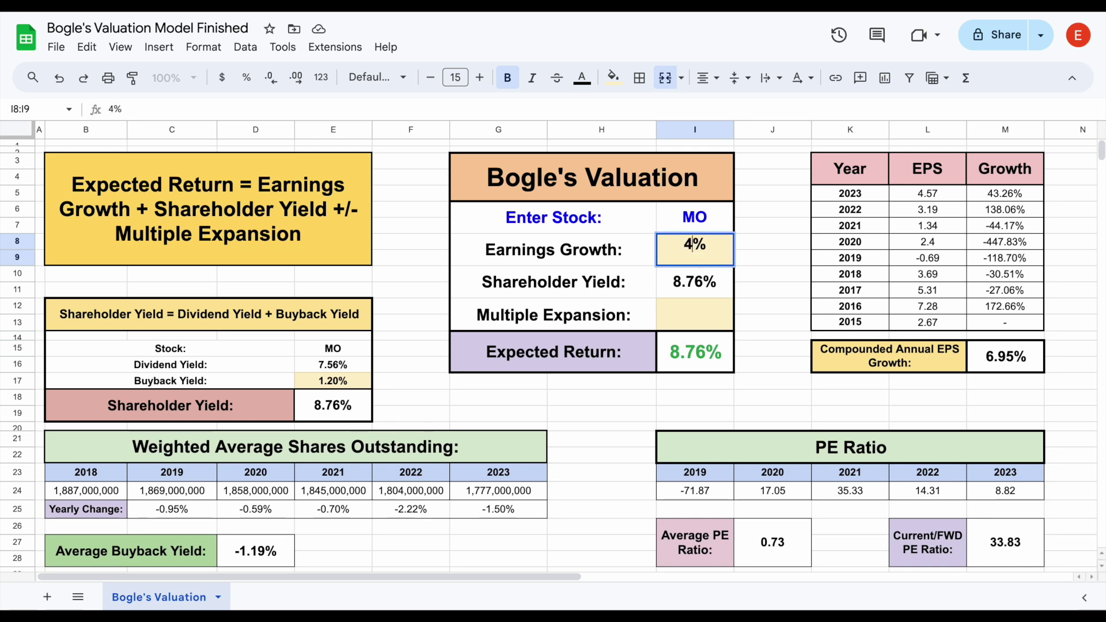
Step: Inspect the empty Multiple Expansion entry, the Average PE Ratio formula and MO's 2019 PE ratio that feeds it
left_click(616, 316)
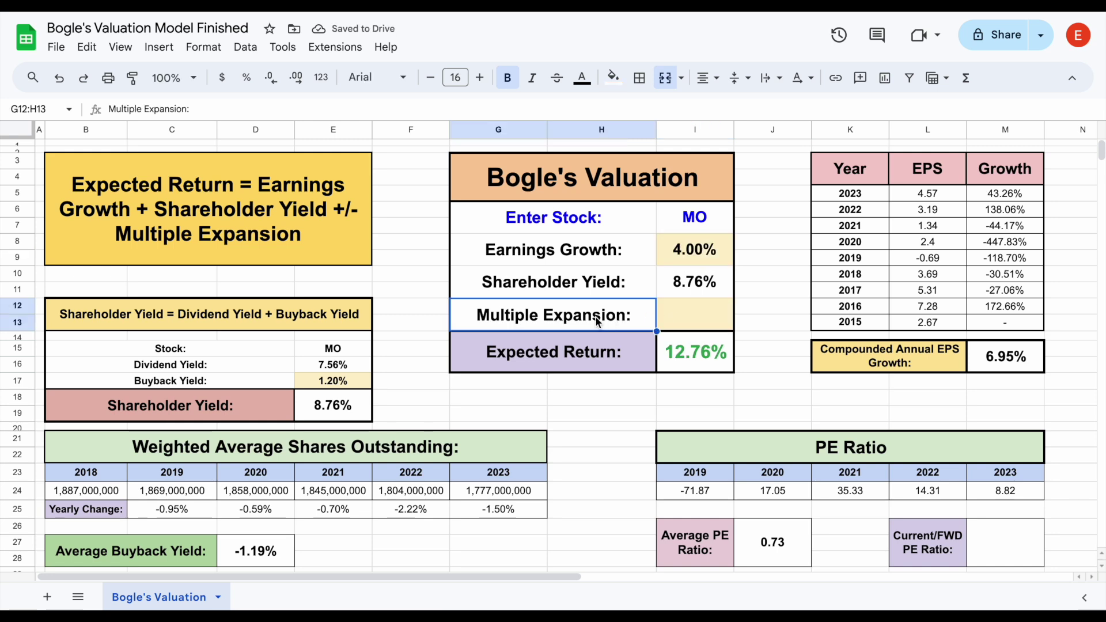
left_click_drag(616, 316, 694, 324)
left_click(695, 323)
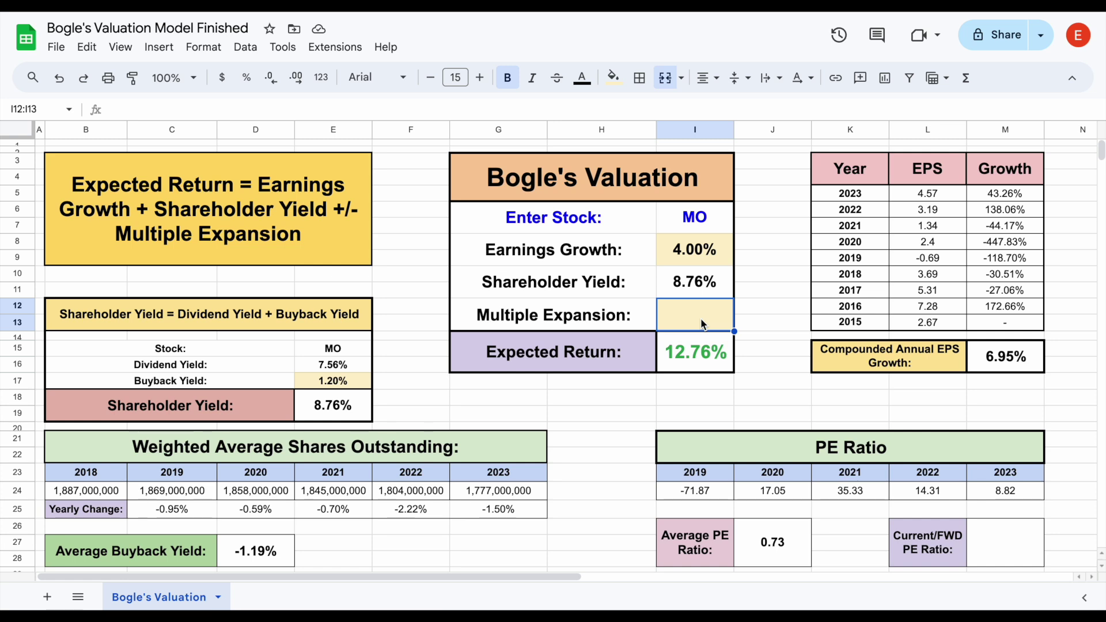
left_click(713, 551)
left_click(773, 550)
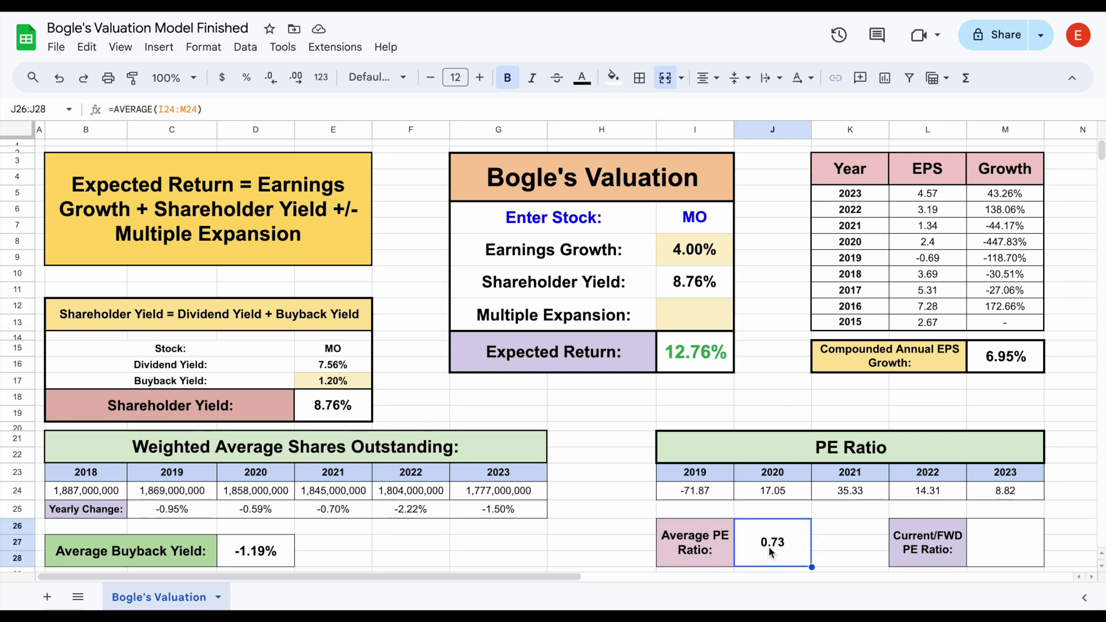
left_click(714, 493)
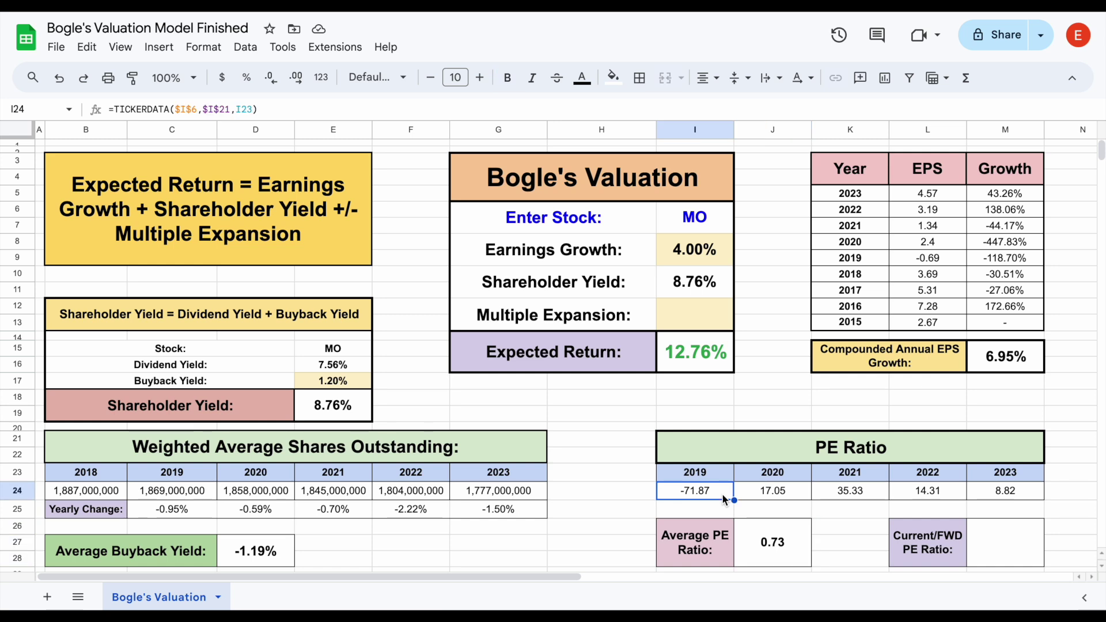
left_click_drag(714, 549, 775, 555)
left_click(775, 554)
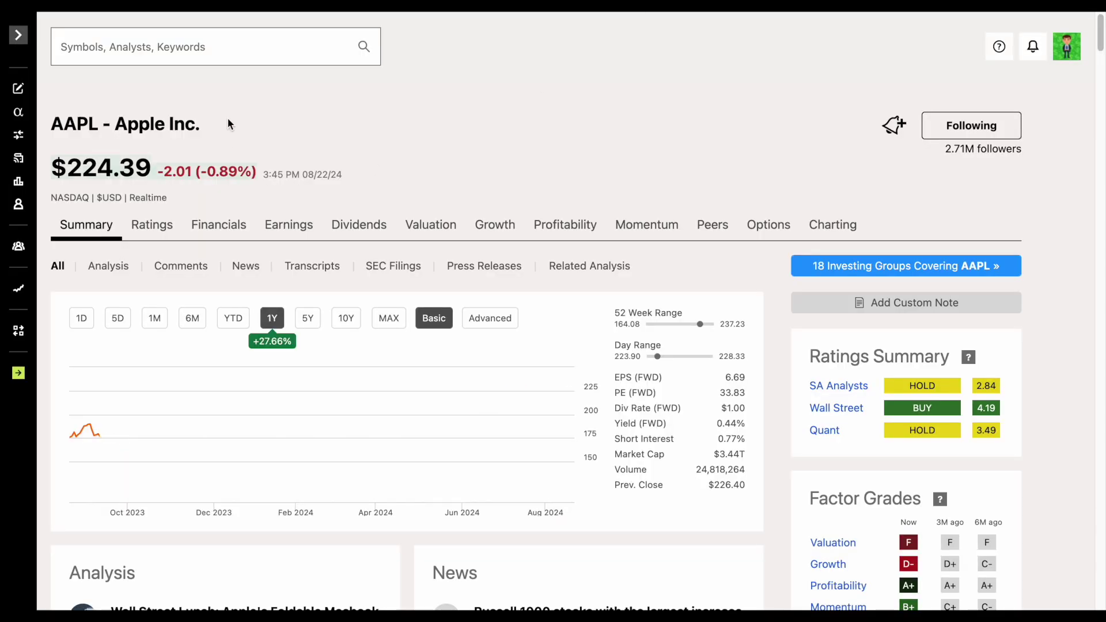
Step: Switch to Seeking Alpha, look up MO, and compare its P/E valuation metrics with their 5-year averages
left_click(236, 46)
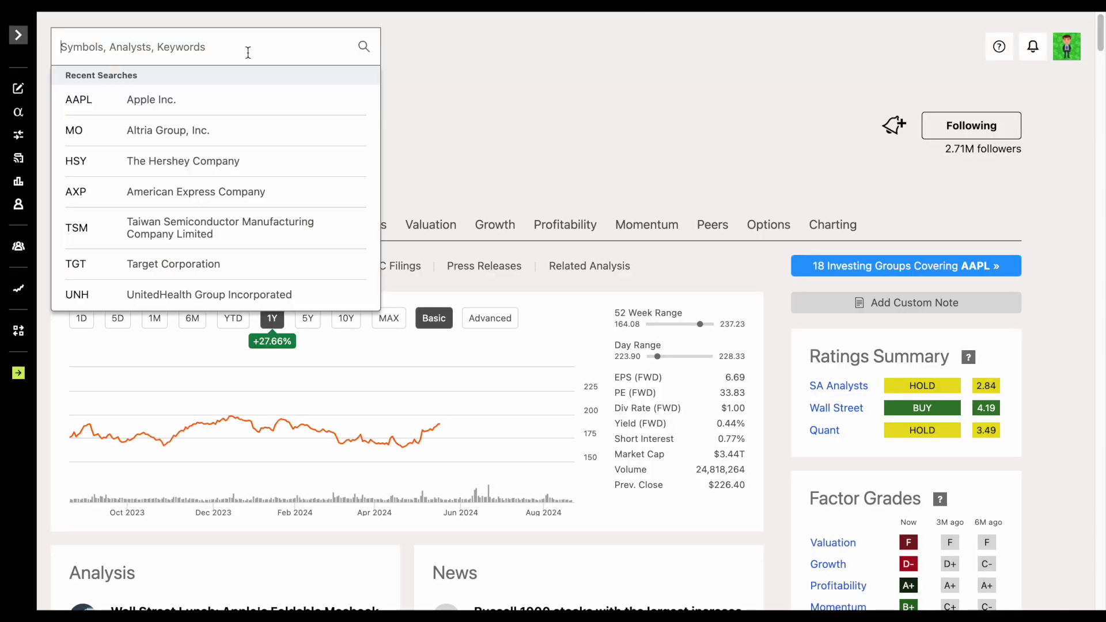
type("mo")
left_click(251, 95)
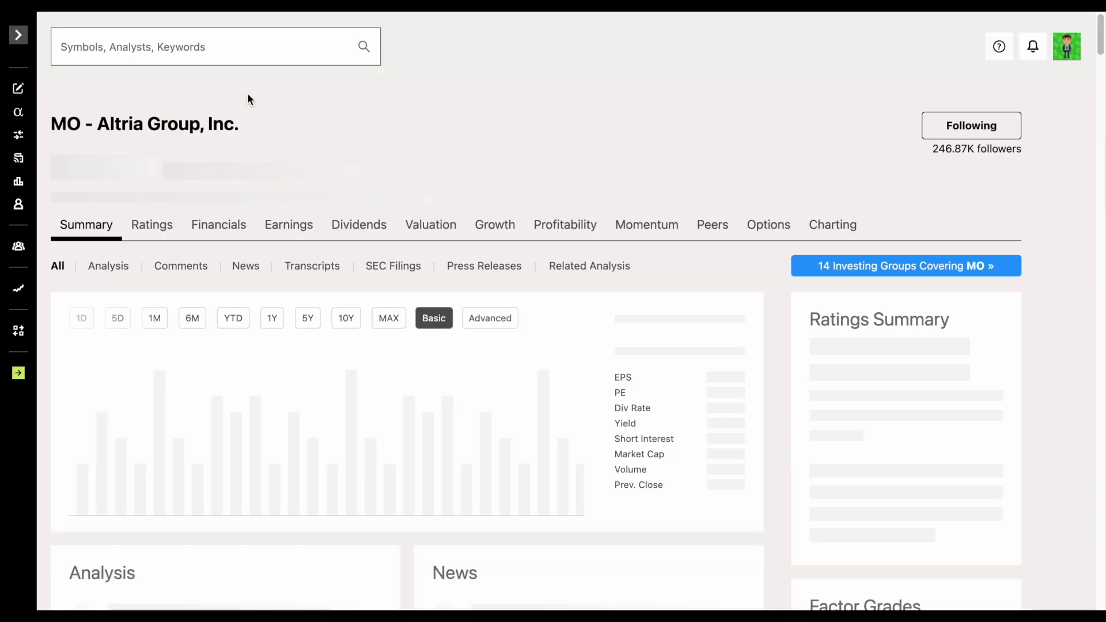
left_click(431, 226)
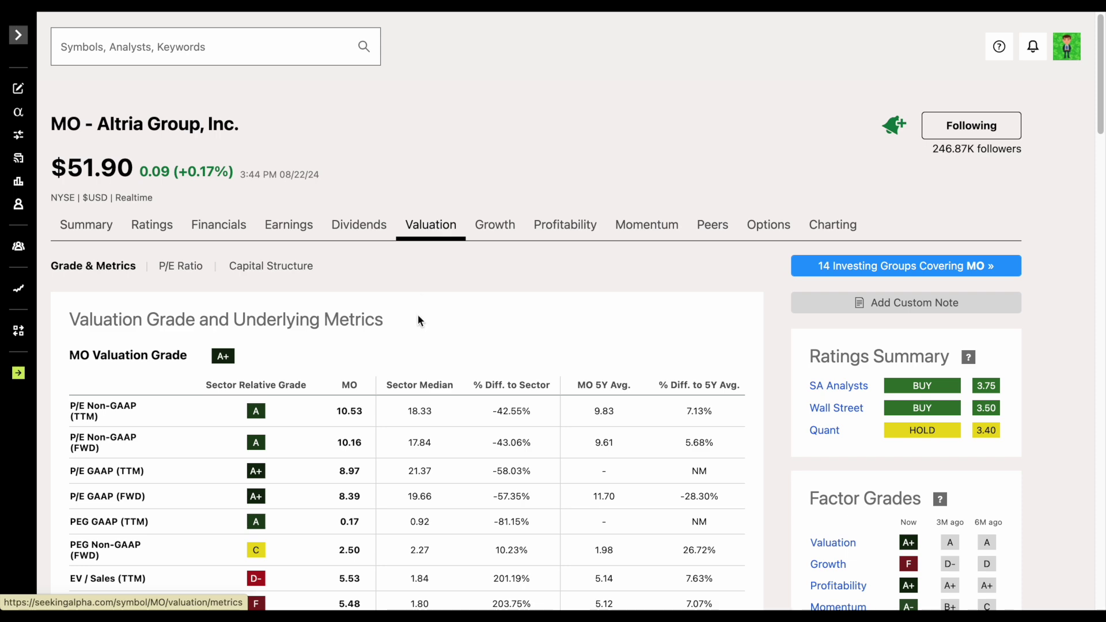
scroll(417, 315, "down", 2)
scroll(432, 263, "down", 1)
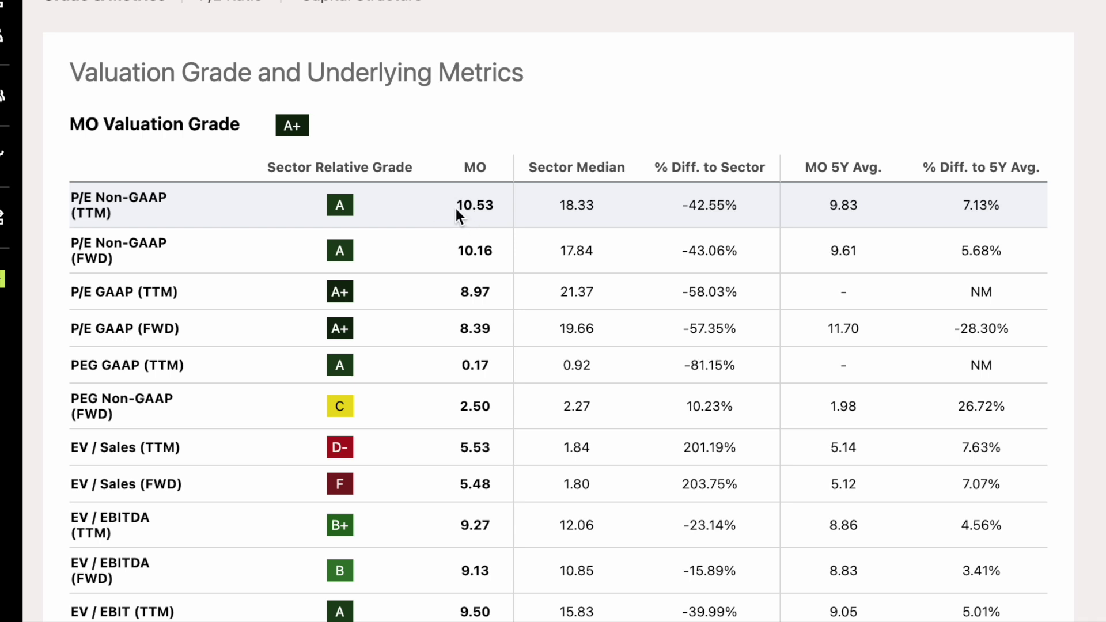
left_click(496, 212)
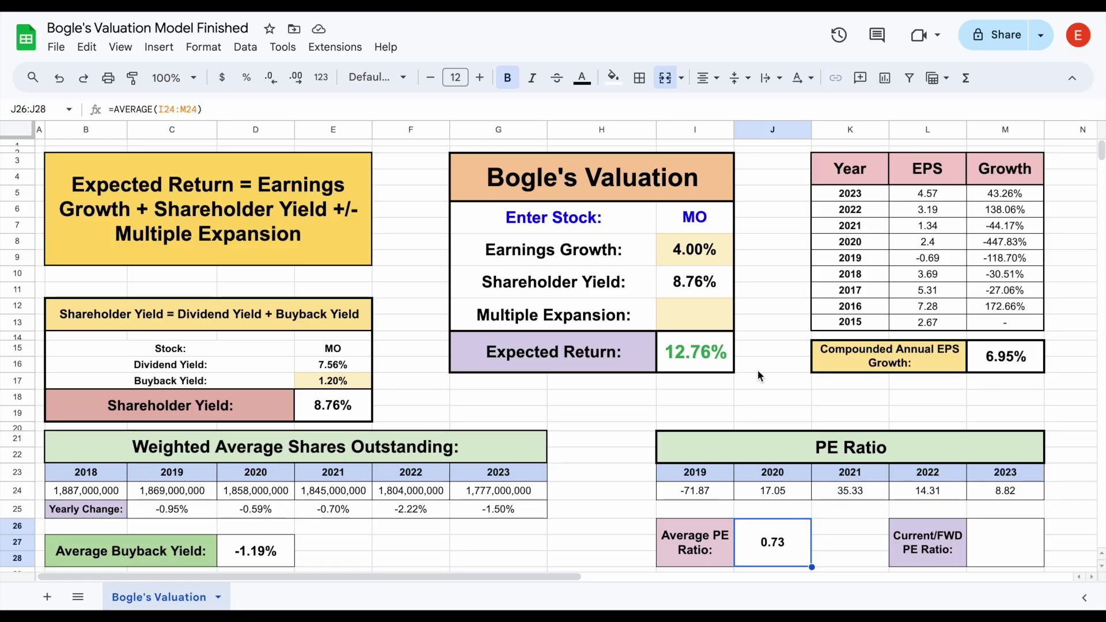
Step: Return to the valuation spreadsheet and set MO's Multiple Expansion to 0%
left_click(779, 383)
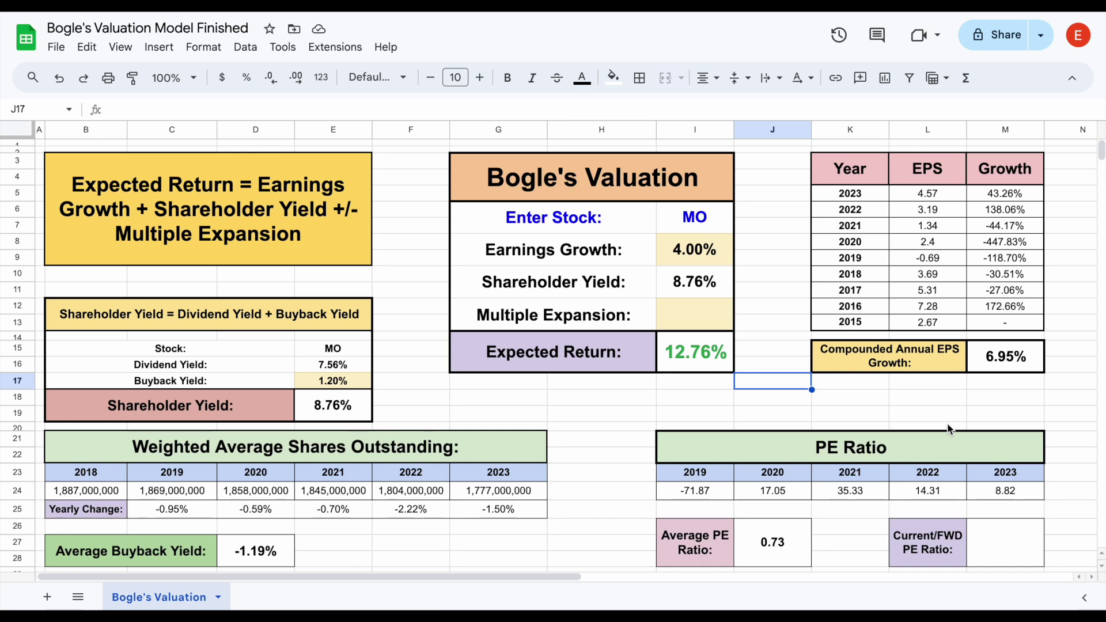
left_click(704, 310)
type("0%")
key("Return")
left_click(820, 403)
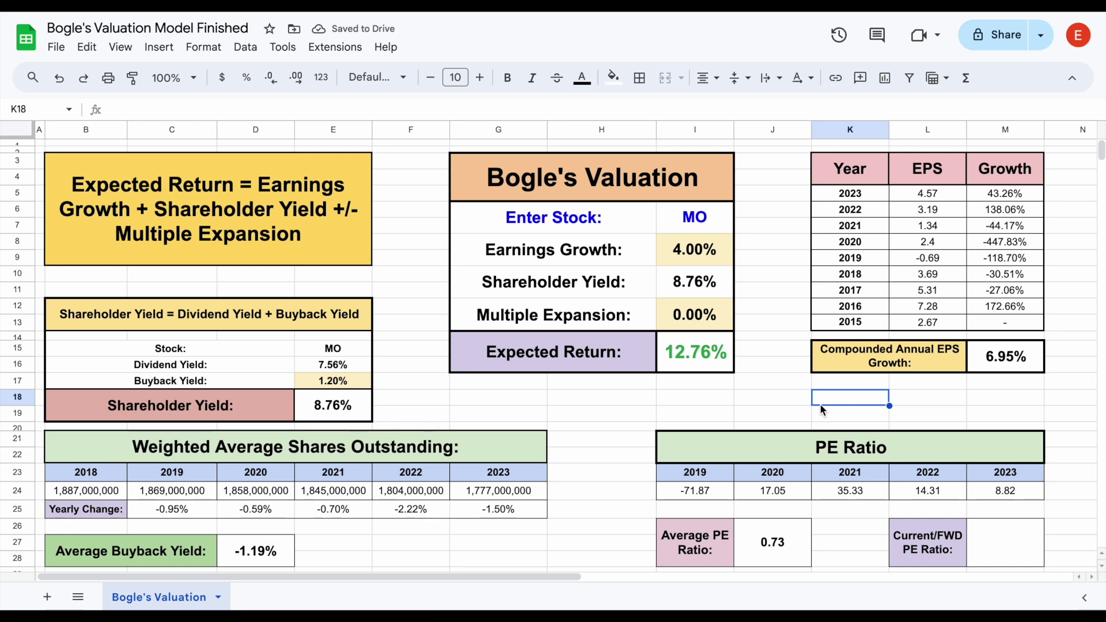
Step: Review MO's Expected Return with its formula, and the Earnings Growth and Shareholder Yield components behind it
left_click_drag(641, 349, 720, 369)
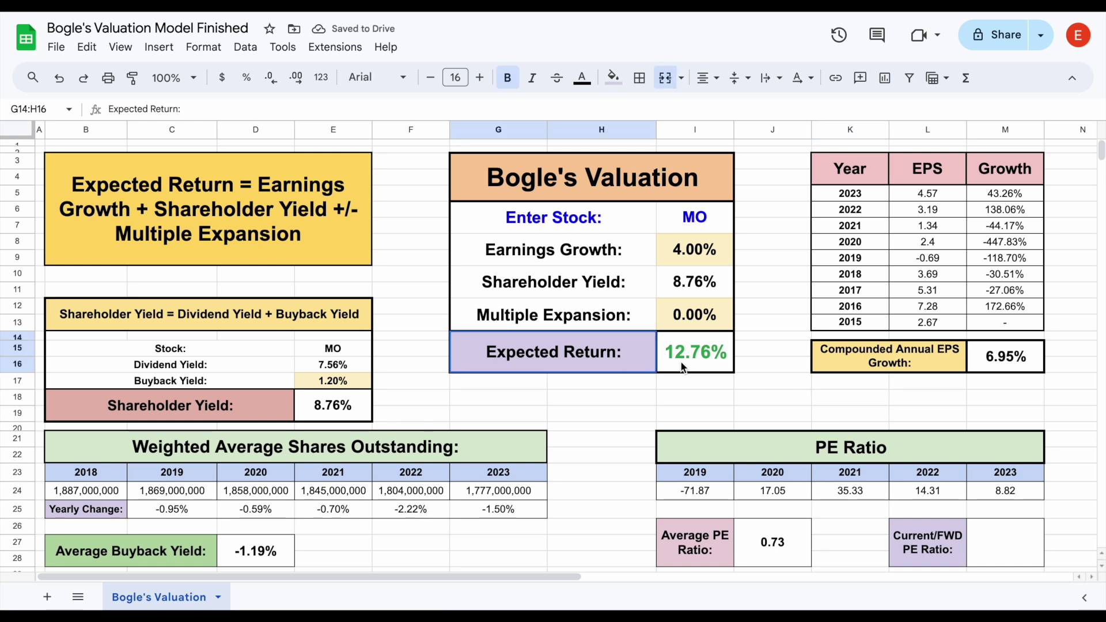
left_click(718, 364)
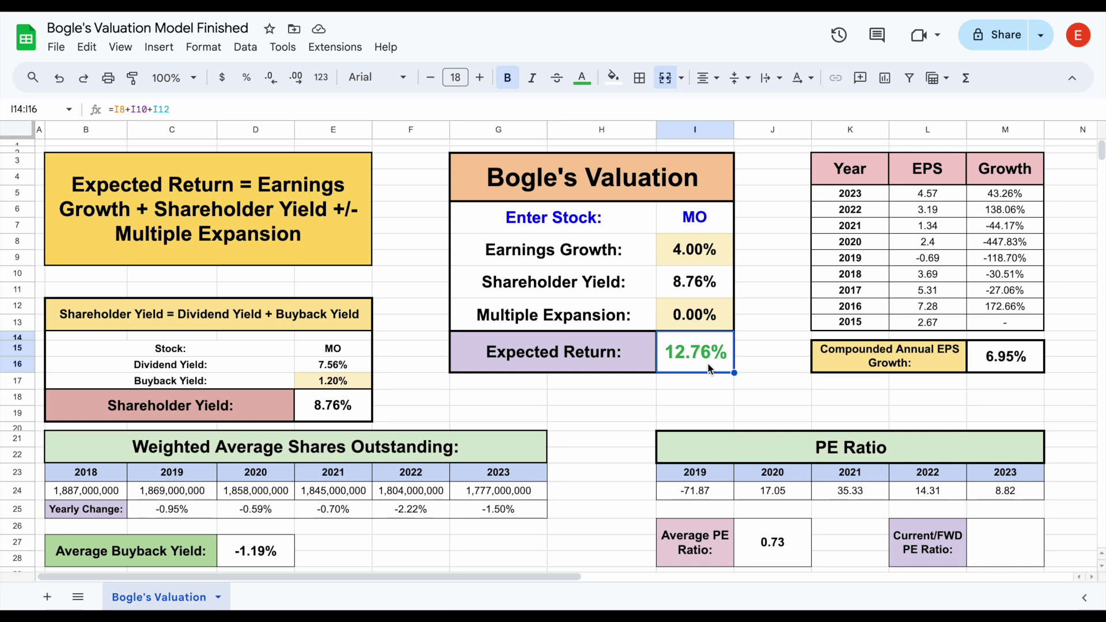
left_click_drag(631, 265, 677, 255)
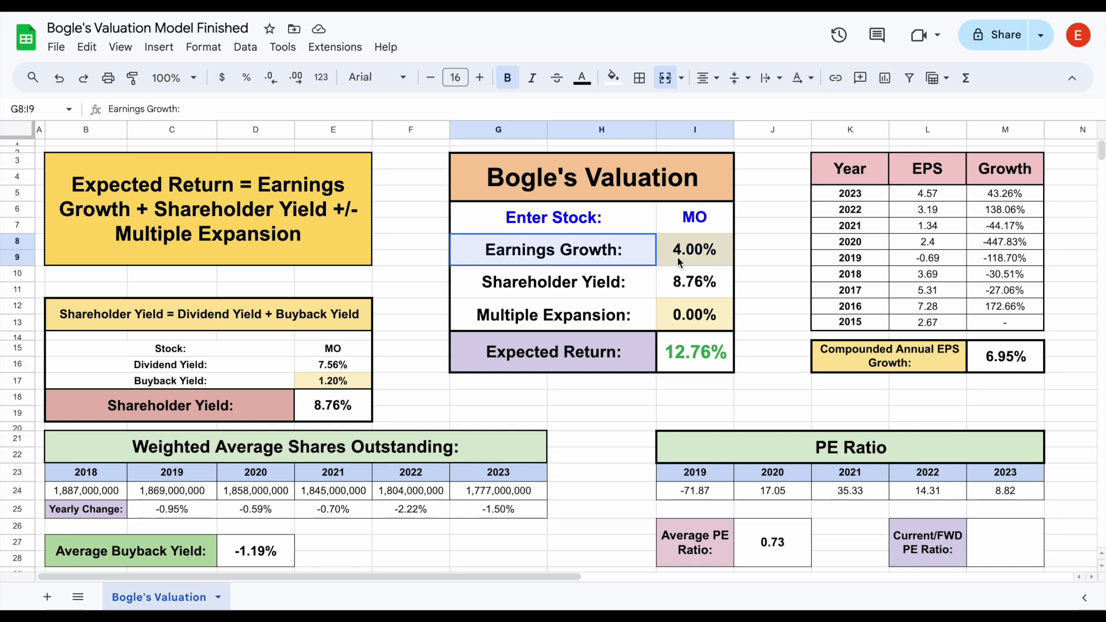
left_click_drag(602, 290, 683, 289)
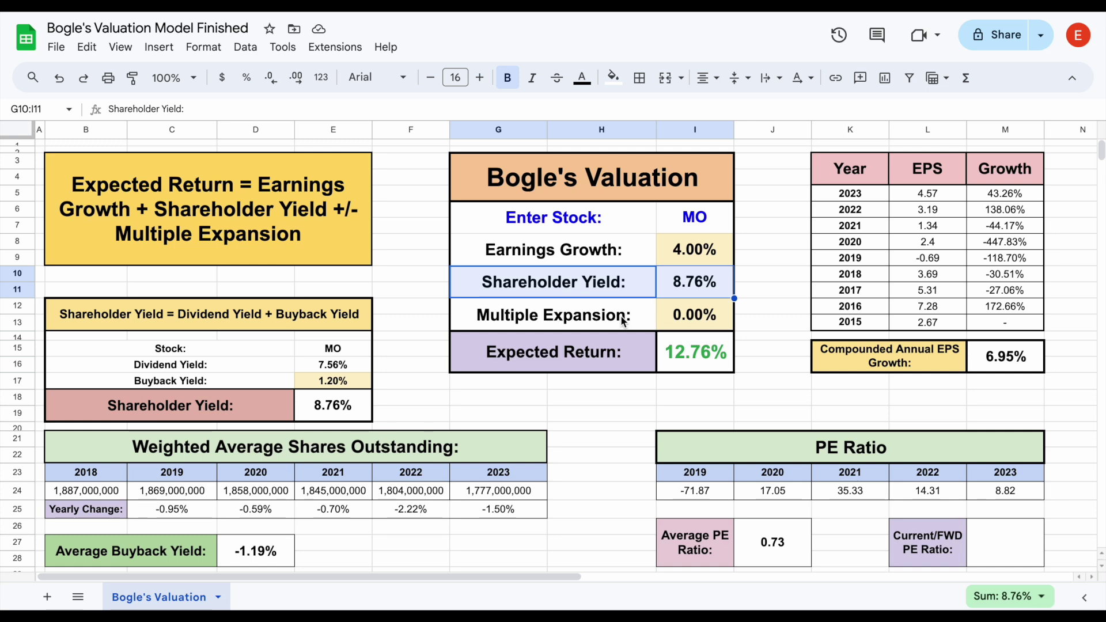
left_click(756, 397)
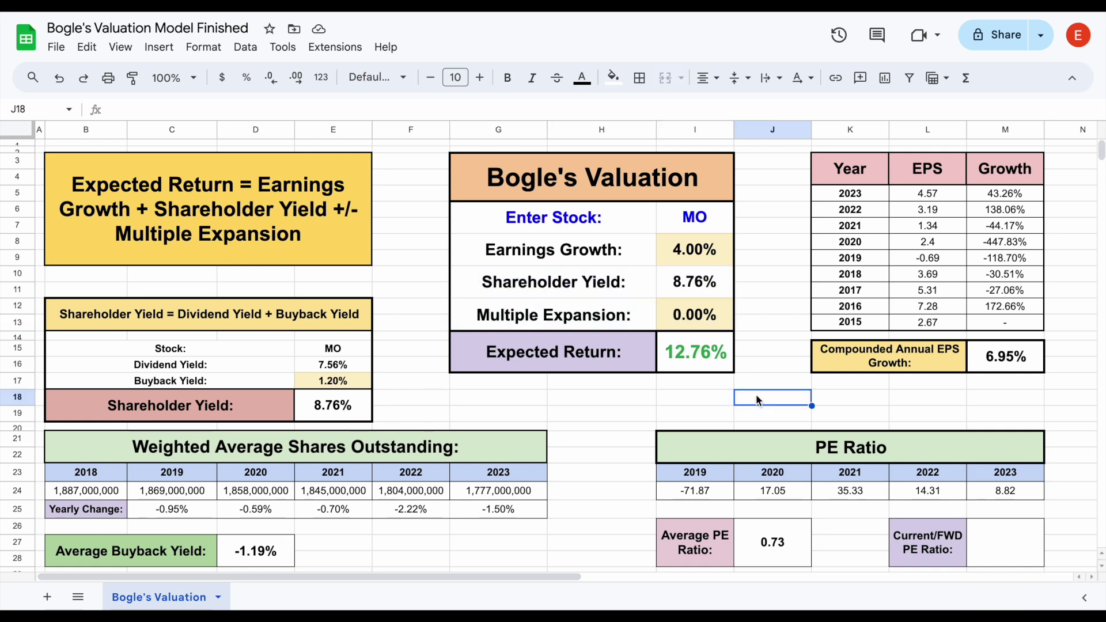
left_click(702, 401)
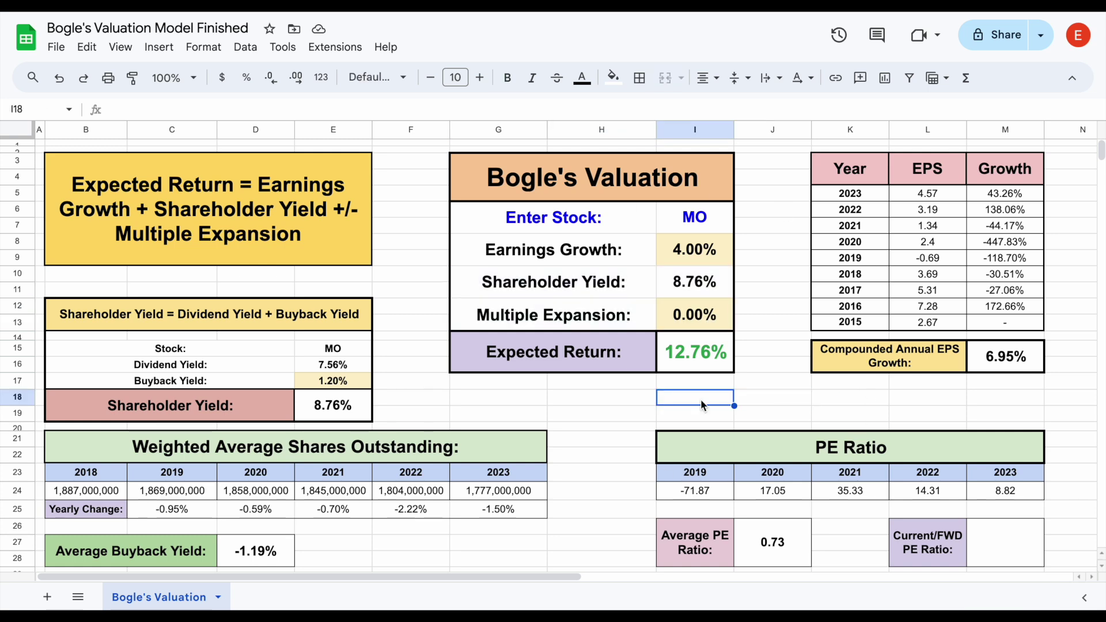
Step: View the options of the Tickerdata extension and close them without choosing any
left_click(335, 47)
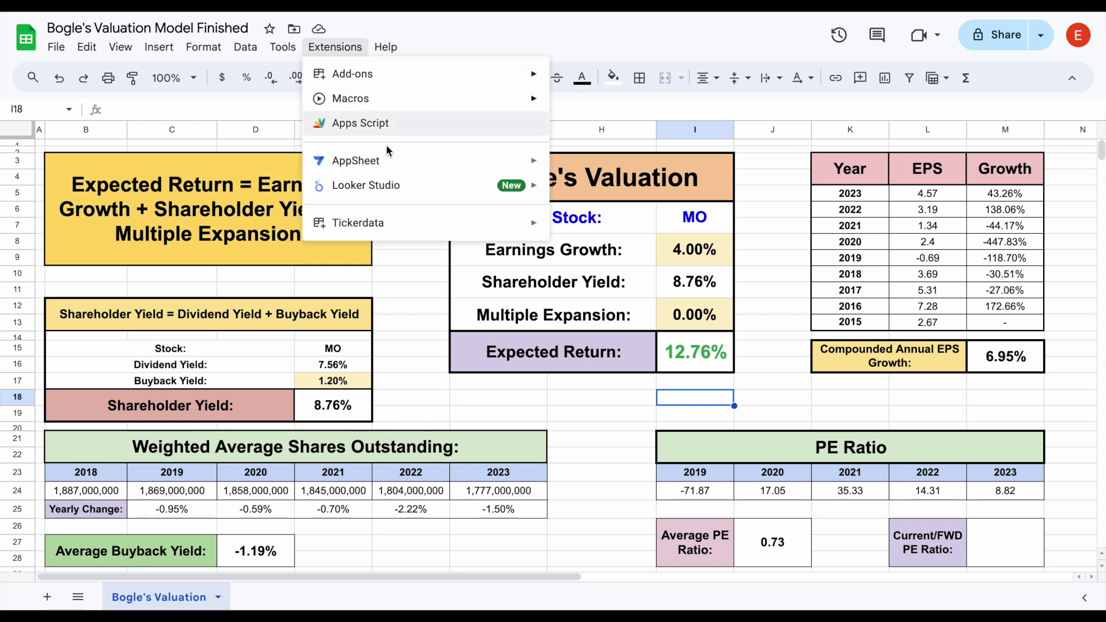
mouse_move(429, 223)
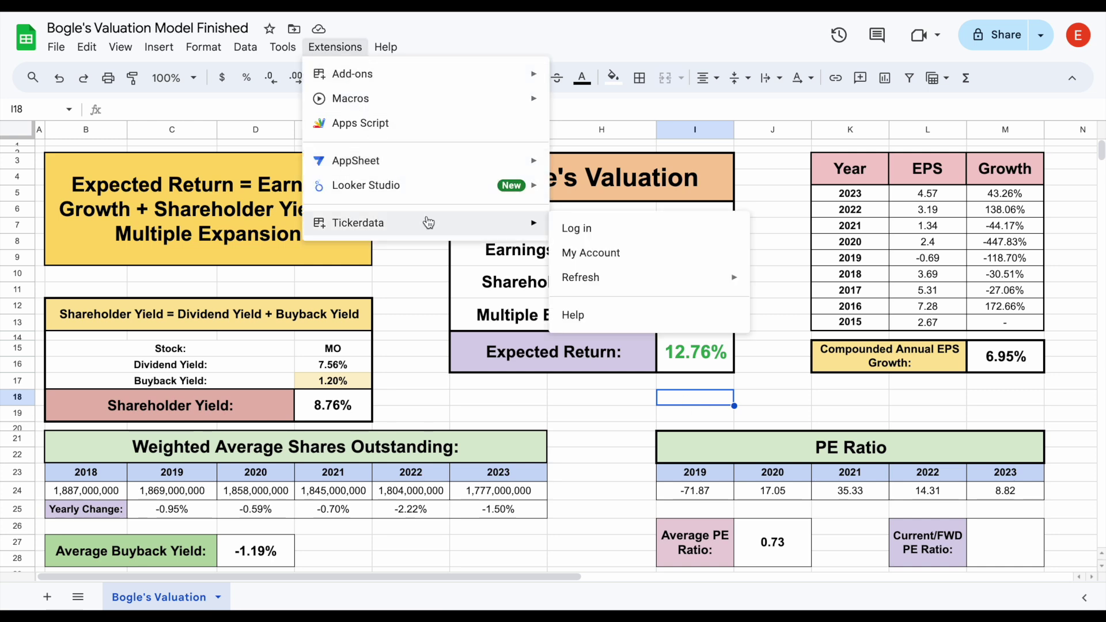
key("Escape")
key("Escape")
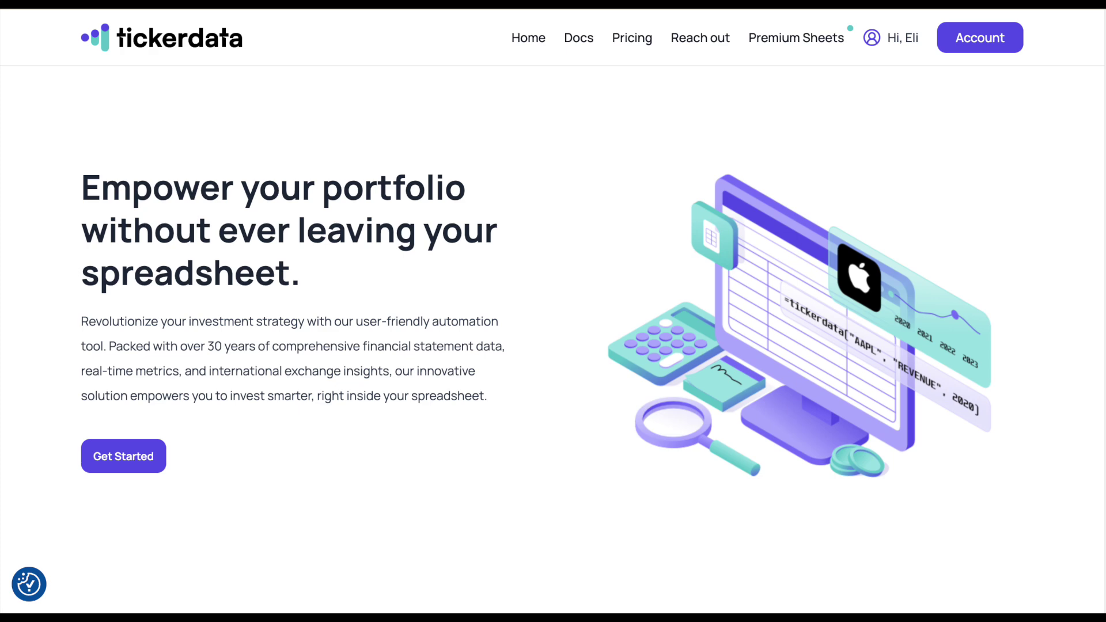